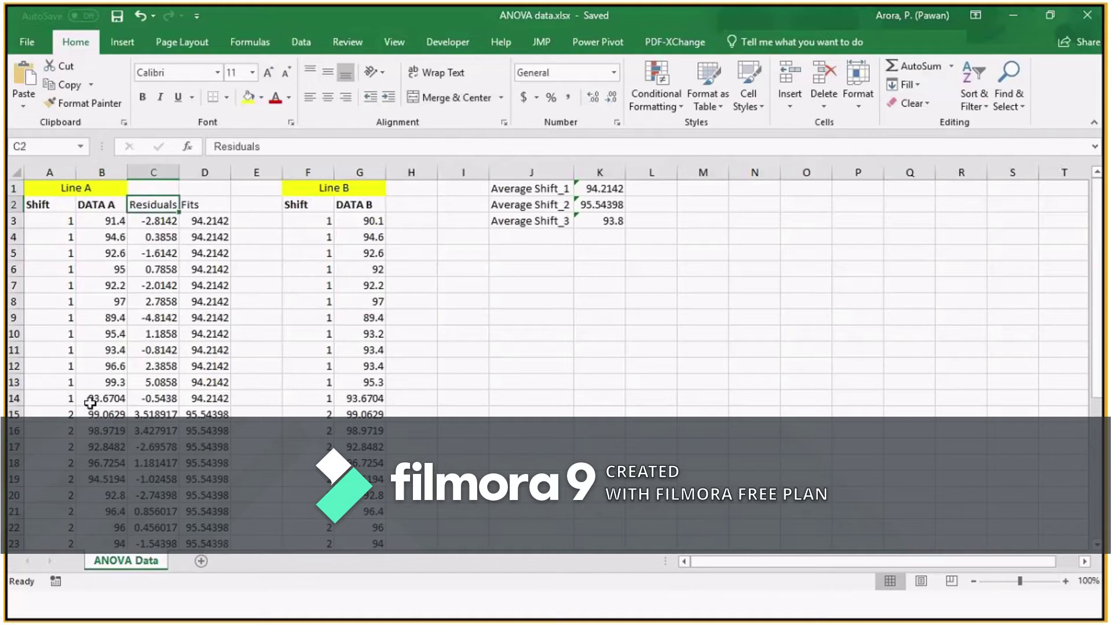
- Examine the Line A readings in the DATA A column, from the header down through B11
{"action": "left_click", "coordinate": [102, 172]}
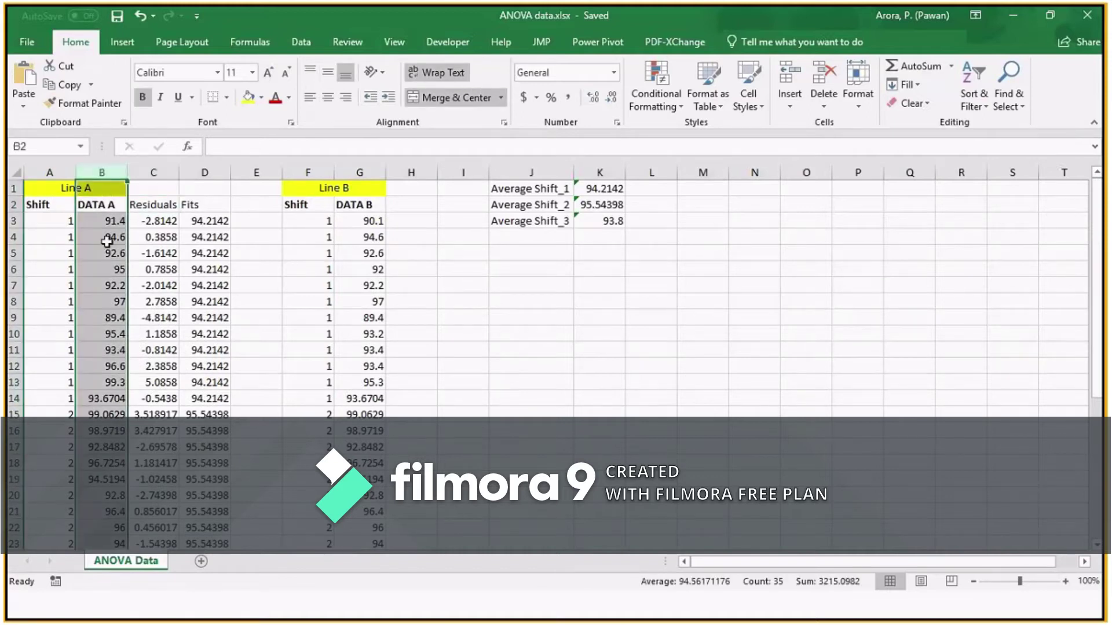
{"action": "left_click", "coordinate": [99, 207]}
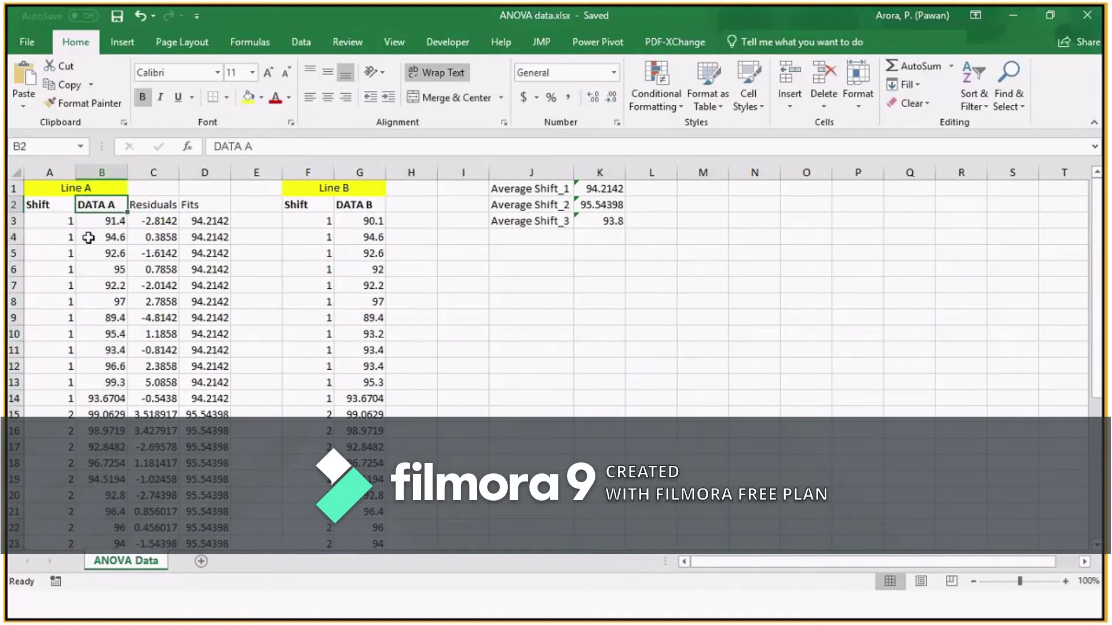
{"action": "left_click", "coordinate": [113, 225]}
{"action": "key", "text": "Down"}
{"action": "key", "text": "Down"}
{"action": "key", "text": "Down"}
{"action": "key", "text": "Down"}
{"action": "key", "text": "Down"}
{"action": "key", "text": "Down"}
{"action": "key", "text": "Down"}
{"action": "key", "text": "Down"}
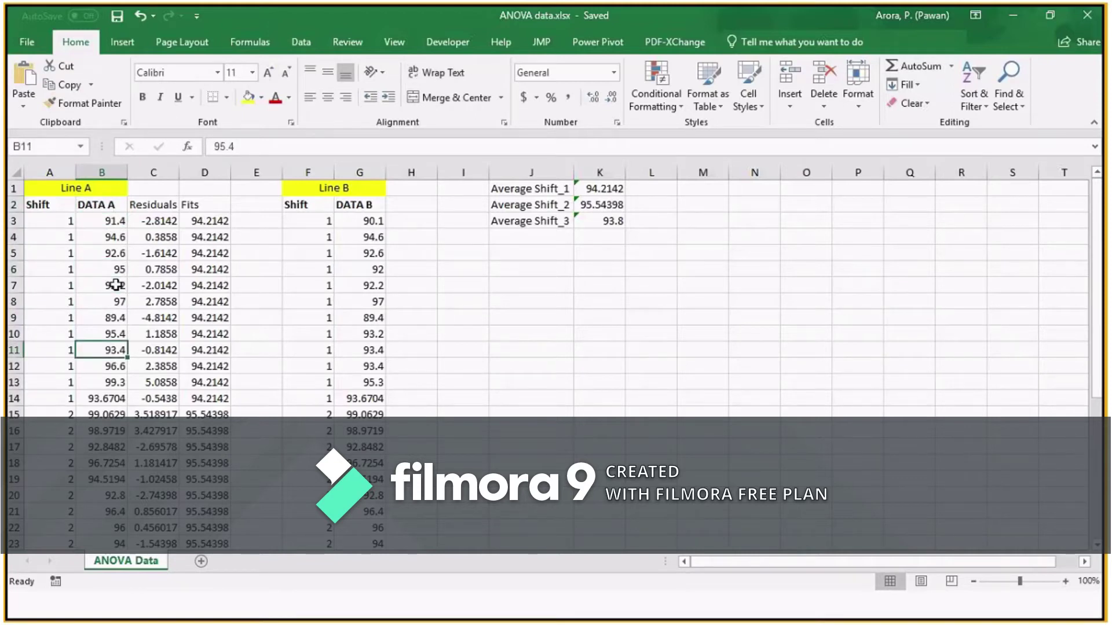
{"action": "key", "text": "Up"}
{"action": "key", "text": "Up"}
{"action": "key", "text": "Up"}
{"action": "key", "text": "Up"}
{"action": "key", "text": "Up"}
{"action": "key", "text": "Up"}
{"action": "key", "text": "Up"}
{"action": "key", "text": "Up"}
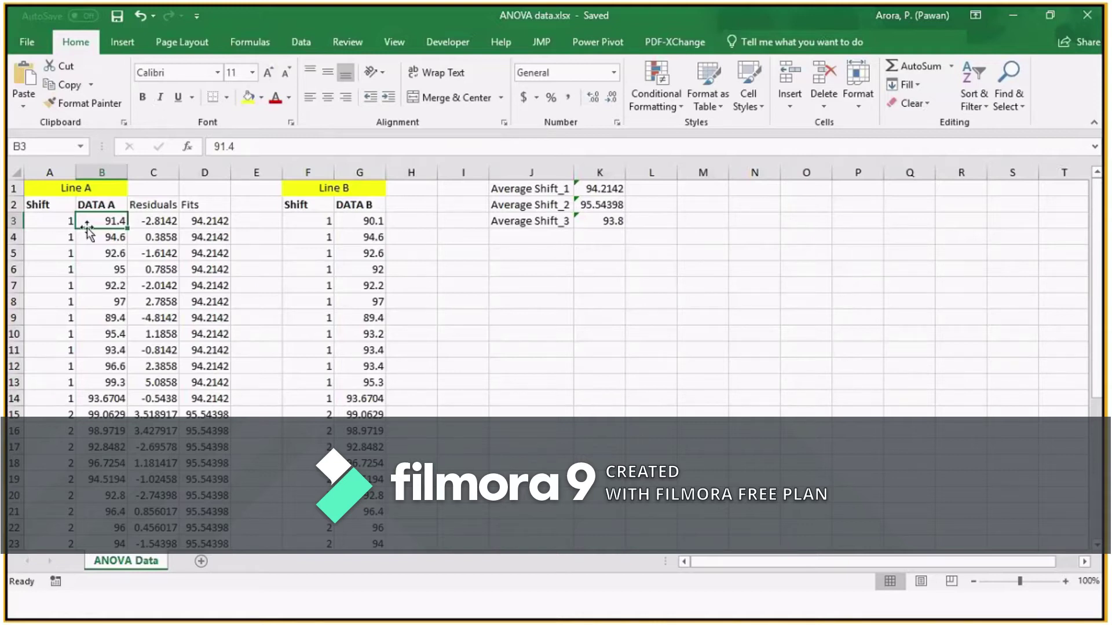
- Select the Shift 1 readings in B3:B14 and inspect the three shift average formulas in K1:K3
{"action": "left_click_drag", "start_coordinate": [101, 222], "coordinate": [110, 395]}
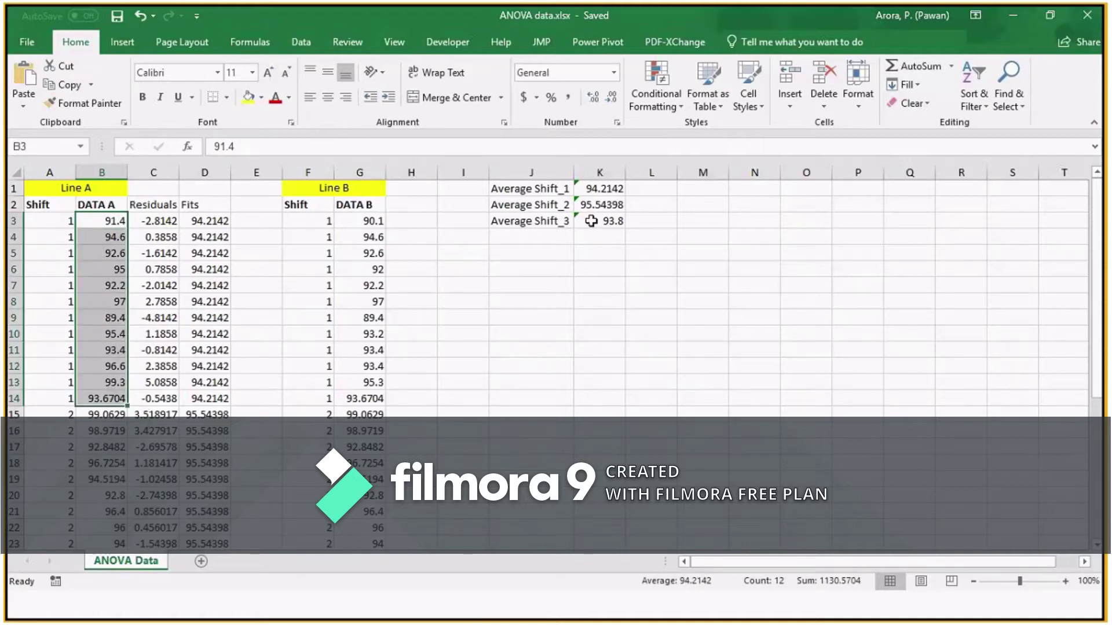
{"action": "left_click", "coordinate": [595, 193]}
{"action": "left_click", "coordinate": [602, 207]}
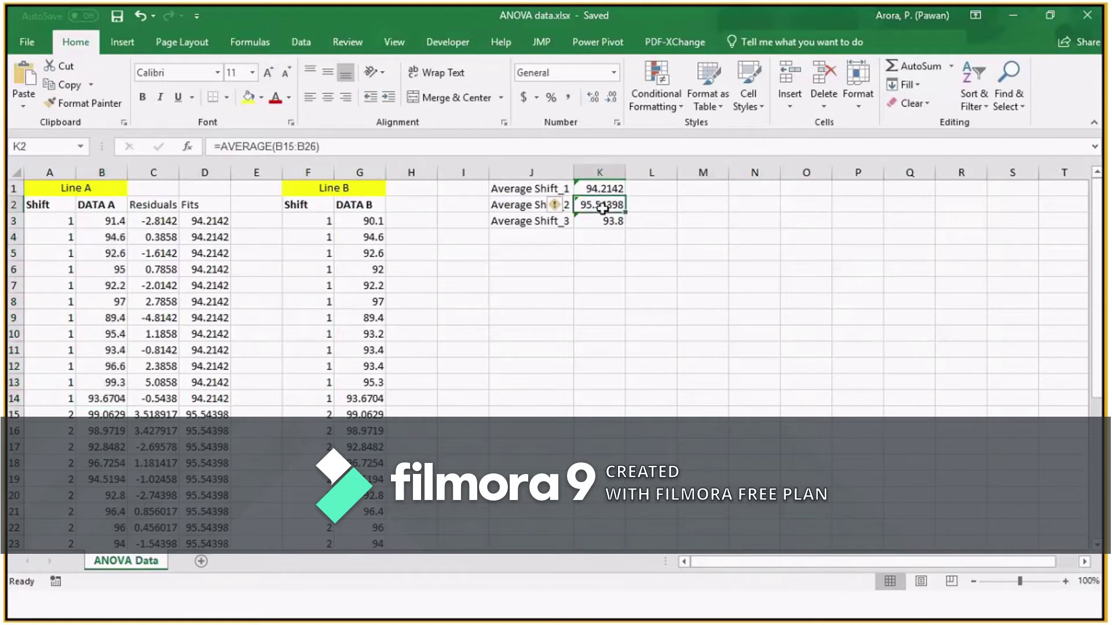
{"action": "left_click", "coordinate": [593, 223]}
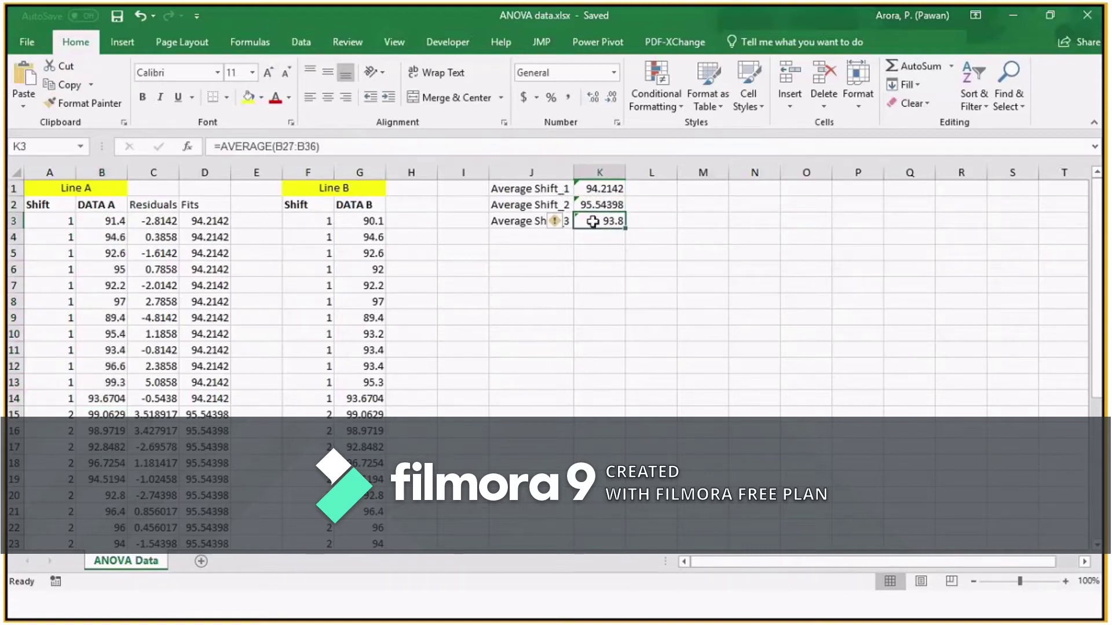
- Inspect the Shift 1 residual formulas in column C, covering cells C3 to C7
{"action": "left_click", "coordinate": [155, 218]}
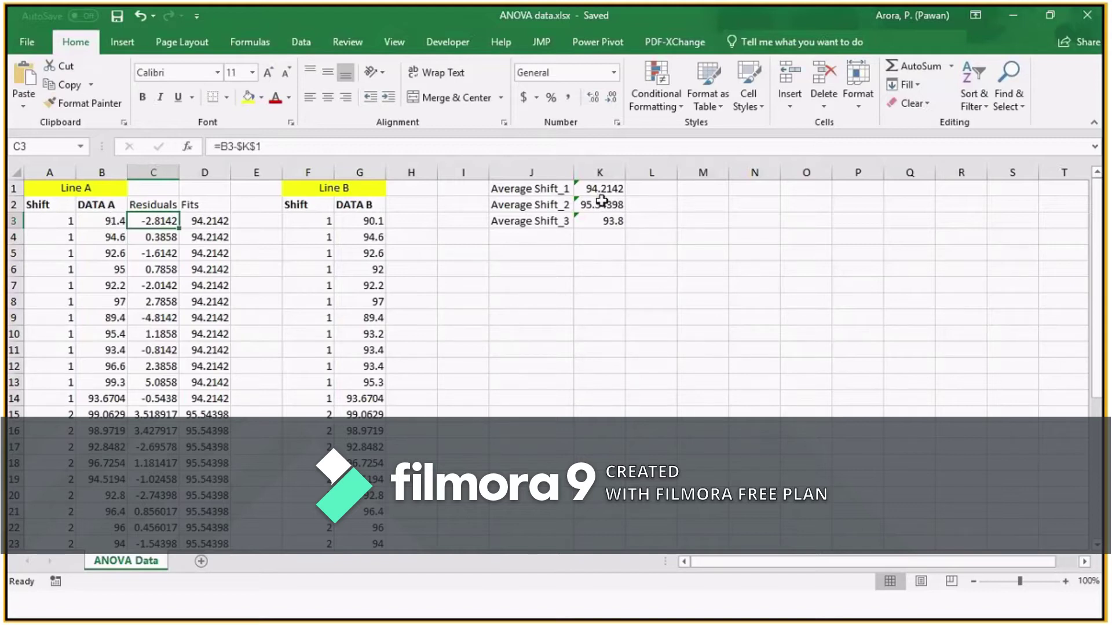
{"action": "left_click", "coordinate": [163, 289]}
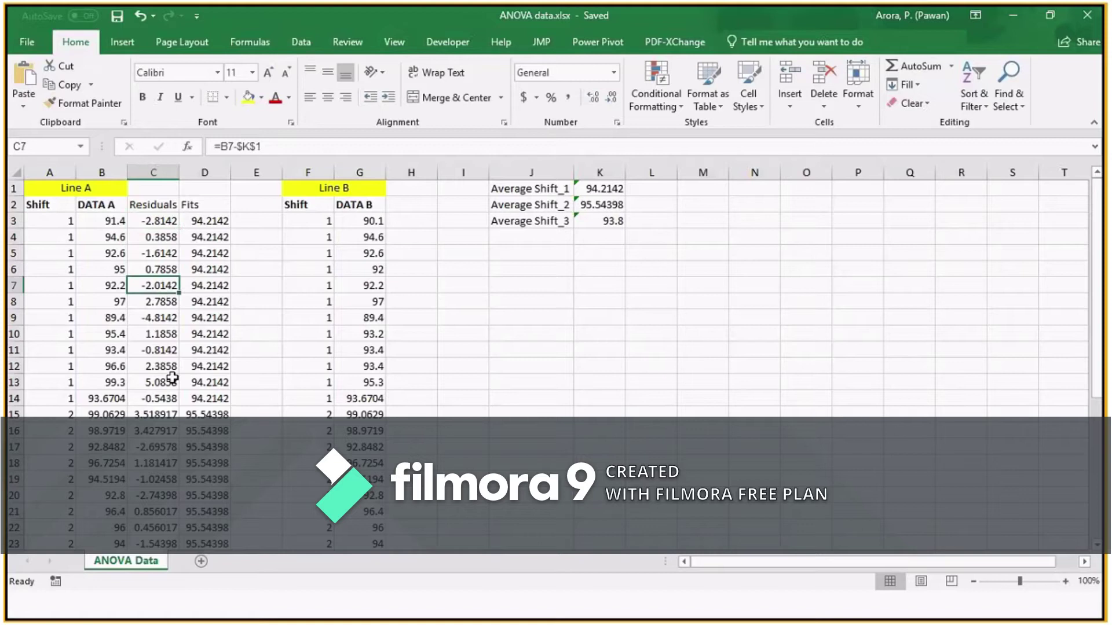
{"action": "key", "text": "Up"}
{"action": "key", "text": "Up"}
{"action": "key", "text": "Up"}
{"action": "key", "text": "Up"}
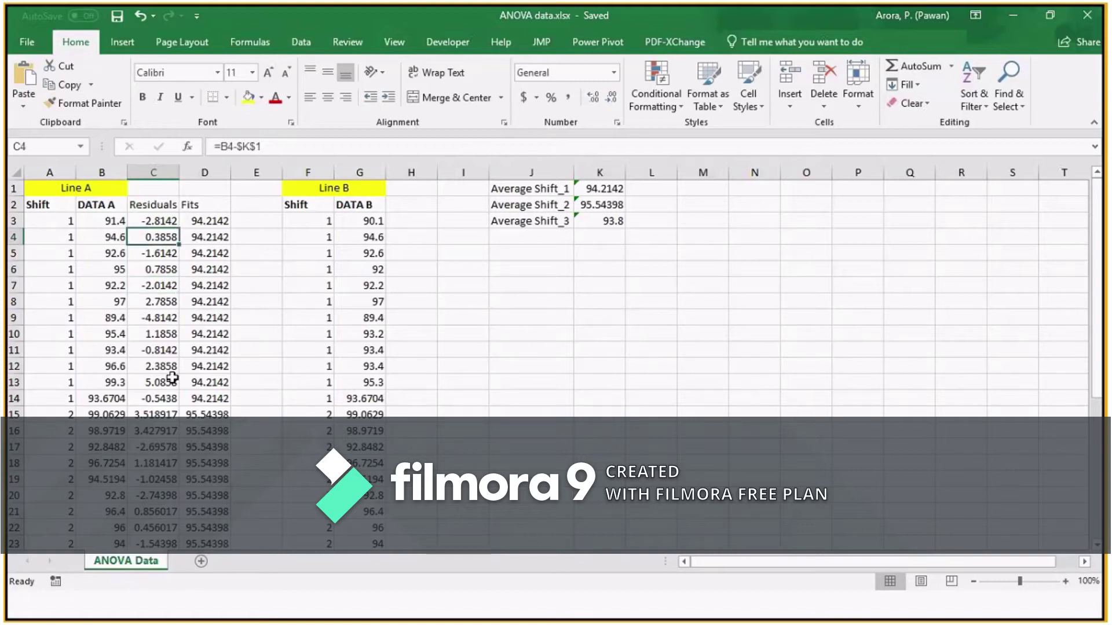
- Inspect the Fits formula in D3 and compare the Shift 1 fits in D3:D14 with the average in K1
{"action": "key", "text": "Right"}
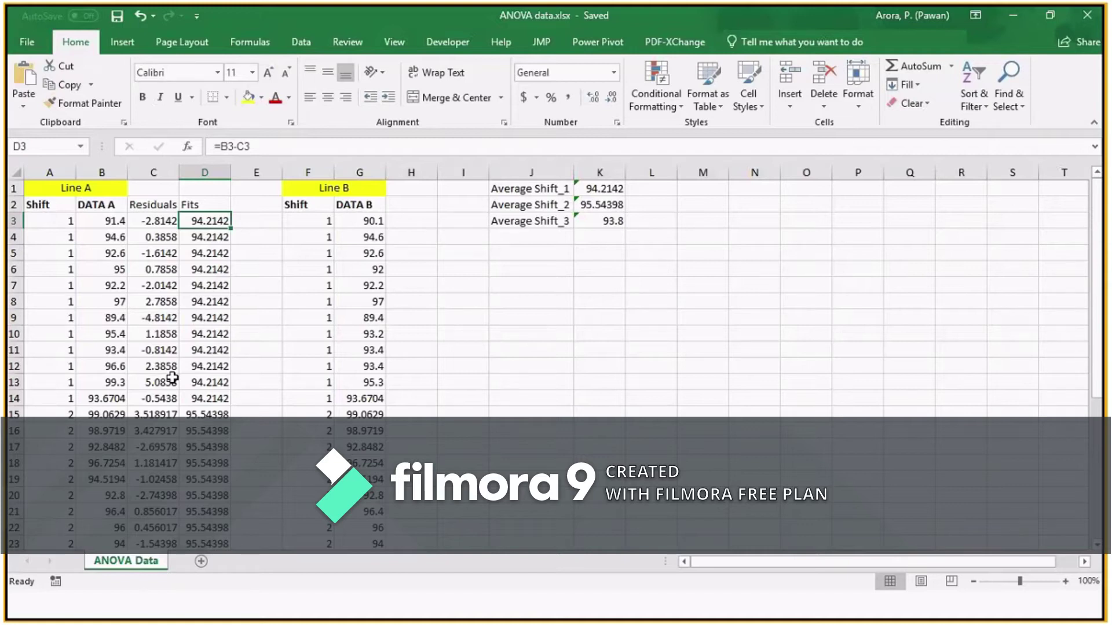
{"action": "left_click", "coordinate": [602, 188]}
{"action": "left_click", "coordinate": [219, 224]}
{"action": "left_click_drag", "start_coordinate": [214, 218], "coordinate": [212, 399]}
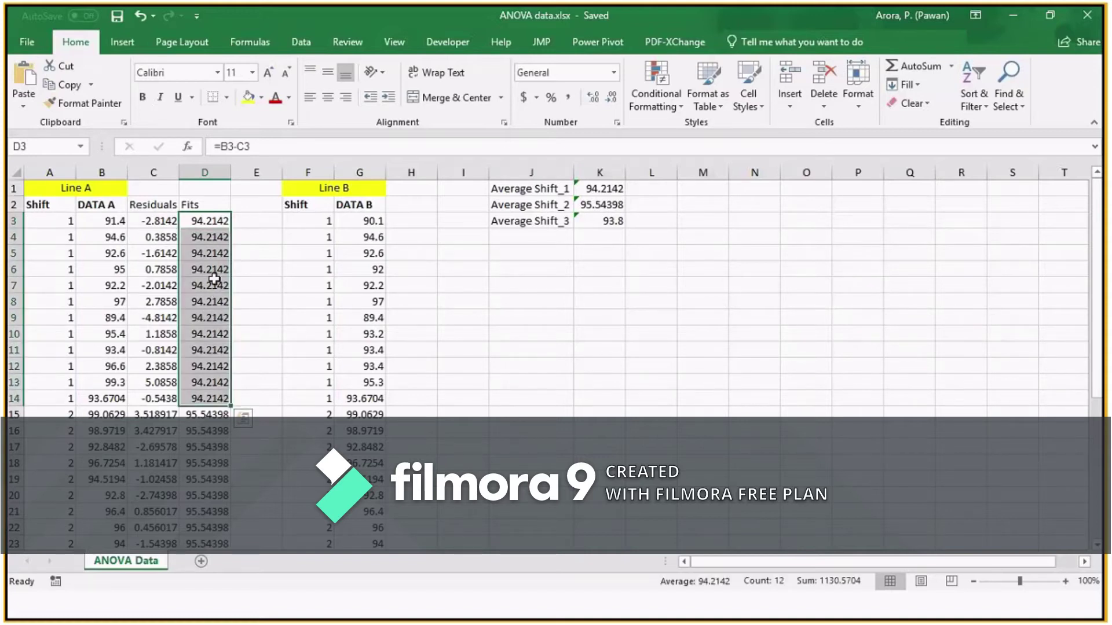
- Examine the Fits values for Shifts 2 and 3 from D15 down, and return to the Residuals header
{"action": "left_click", "coordinate": [210, 415]}
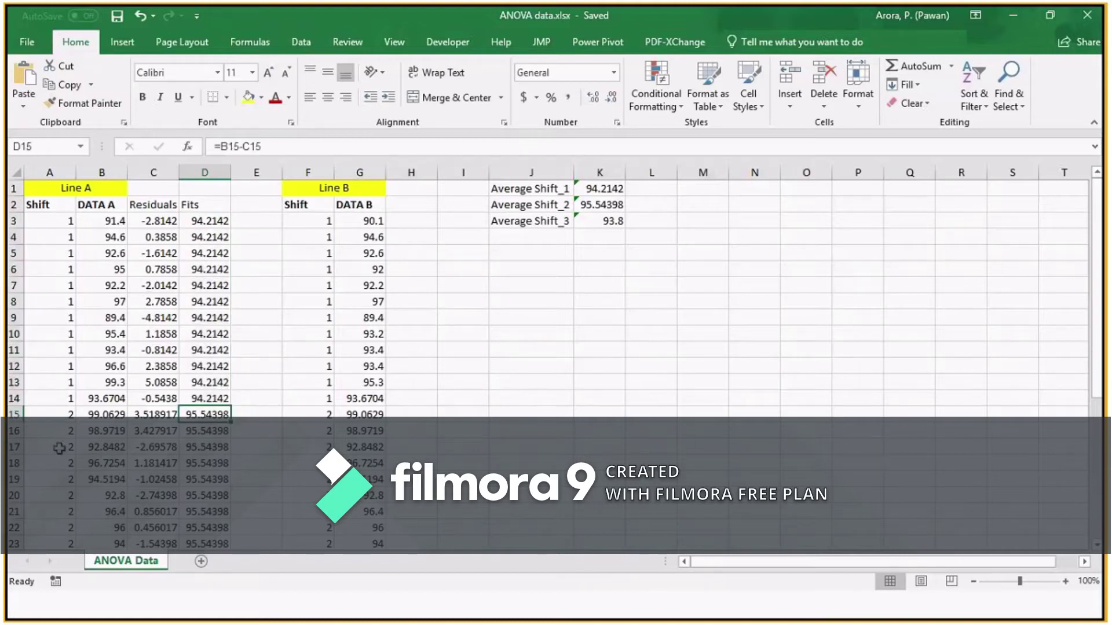
{"action": "key", "text": "Down"}
{"action": "key", "text": "Down"}
{"action": "key", "text": "Down"}
{"action": "key", "text": "Down"}
{"action": "key", "text": "Down"}
{"action": "key", "text": "Down"}
{"action": "key", "text": "Down"}
{"action": "key", "text": "Down"}
{"action": "key", "text": "Down"}
{"action": "key", "text": "Down"}
{"action": "key", "text": "Down"}
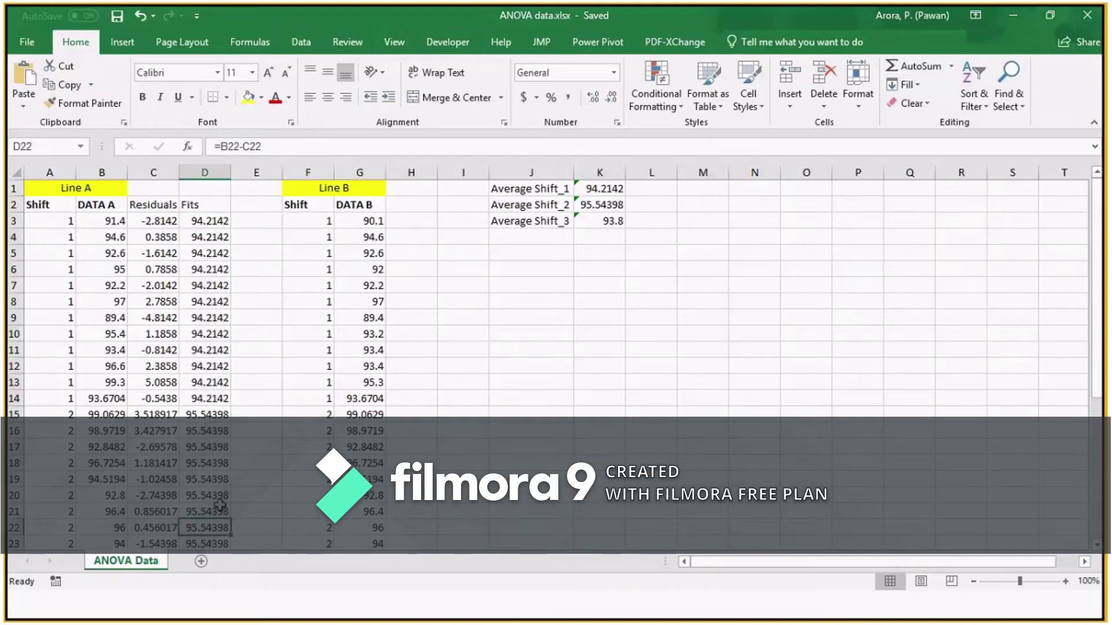
{"action": "key", "text": "Down"}
{"action": "key", "text": "Down"}
{"action": "key", "text": "Down"}
{"action": "key", "text": "Down"}
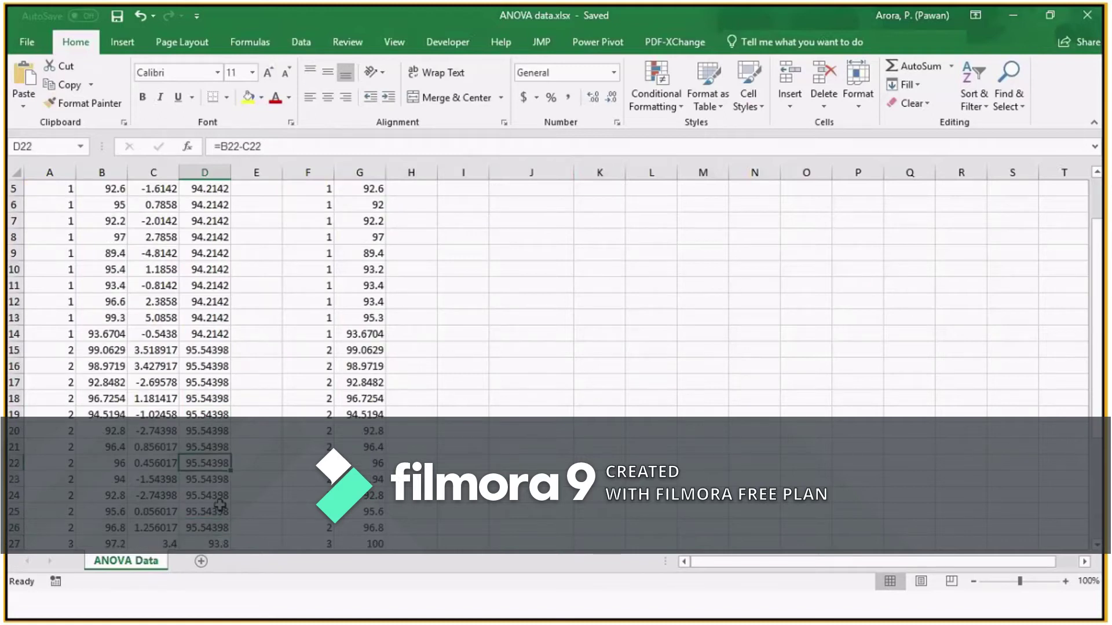
{"action": "scroll", "coordinate": [219, 505], "scroll_direction": "down", "scroll_amount": 1}
{"action": "key", "text": "Up"}
{"action": "key", "text": "Up"}
{"action": "key", "text": "Up"}
{"action": "key", "text": "Up"}
{"action": "key", "text": "Up"}
{"action": "key", "text": "Up"}
{"action": "key", "text": "Up"}
{"action": "key", "text": "Up"}
{"action": "key", "text": "Up"}
{"action": "key", "text": "Up"}
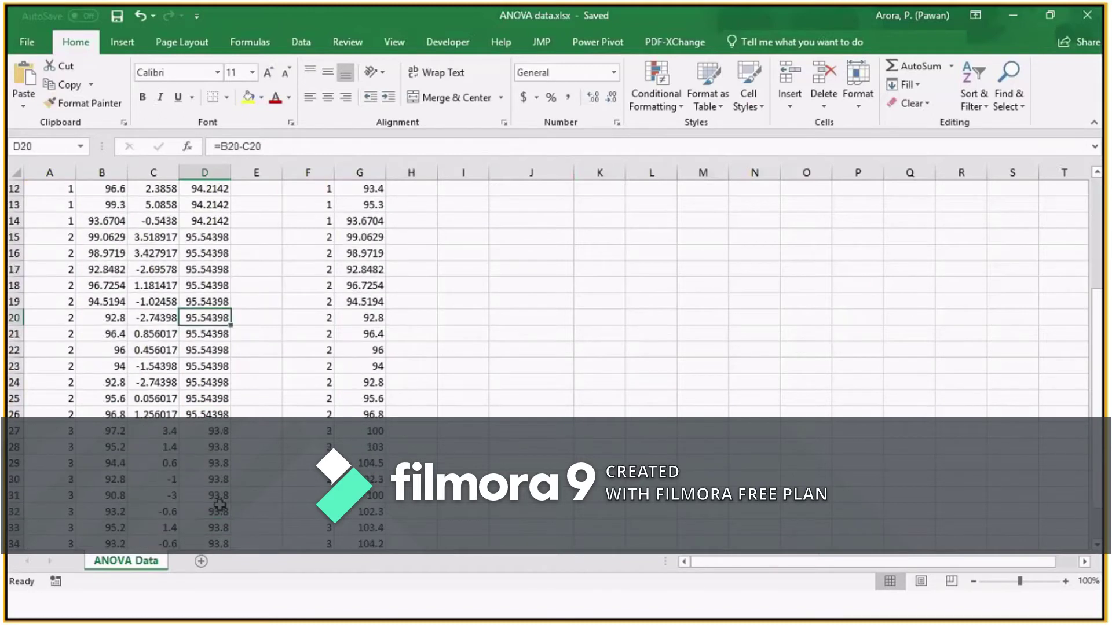
{"action": "key", "text": "Up"}
{"action": "key", "text": "Up"}
{"action": "key", "text": "Up"}
{"action": "key", "text": "Up"}
{"action": "key", "text": "Up"}
{"action": "key", "text": "Up"}
{"action": "key", "text": "Up"}
{"action": "key", "text": "Up"}
{"action": "key", "text": "Up"}
{"action": "key", "text": "Up"}
{"action": "key", "text": "Up"}
{"action": "key", "text": "Up"}
{"action": "key", "text": "Up"}
{"action": "key", "text": "Up"}
{"action": "key", "text": "Up"}
{"action": "key", "text": "Up"}
{"action": "key", "text": "Up"}
{"action": "key", "text": "Up"}
{"action": "key", "text": "Up"}
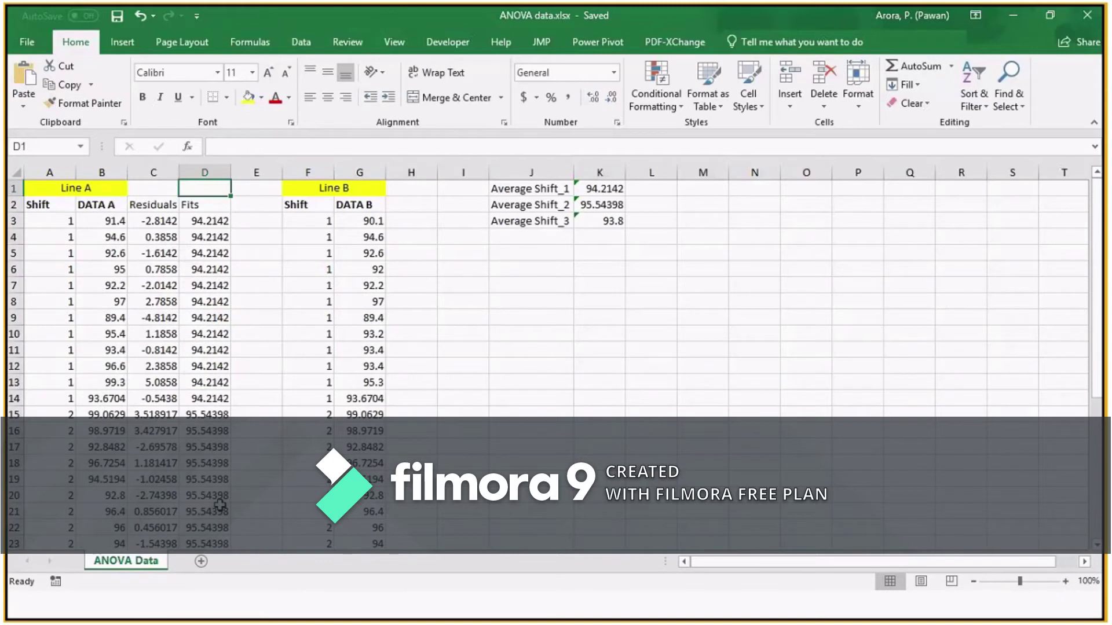
{"action": "key", "text": "Down"}
{"action": "key", "text": "Left"}
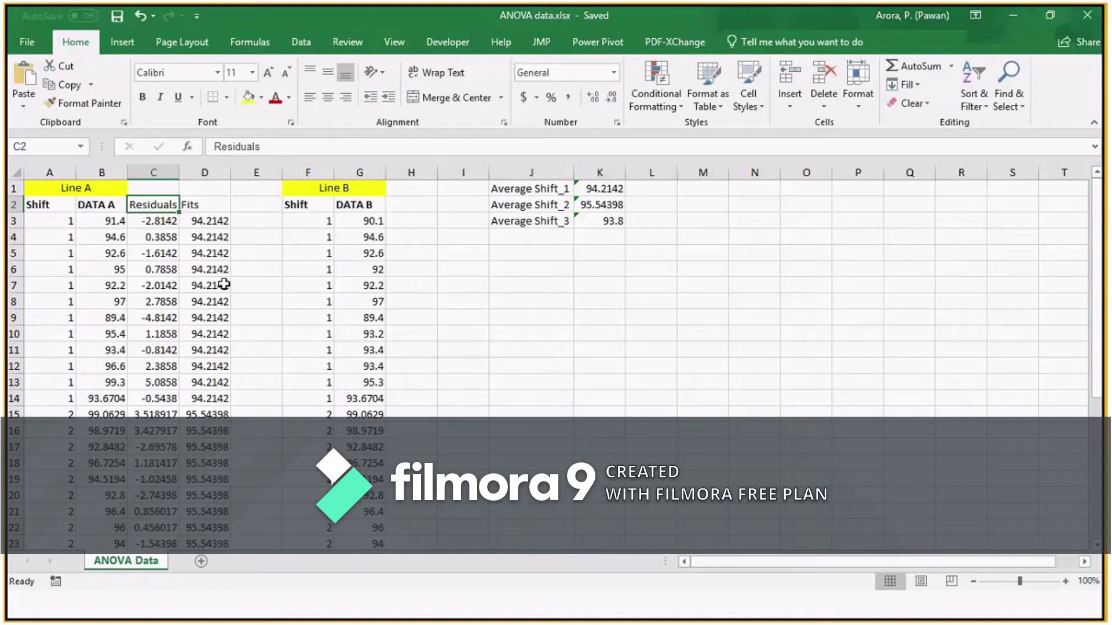
- Review how the Shift, DATA A, Residuals and Fits columns relate, using row 3 as the example
{"action": "left_click", "coordinate": [211, 205]}
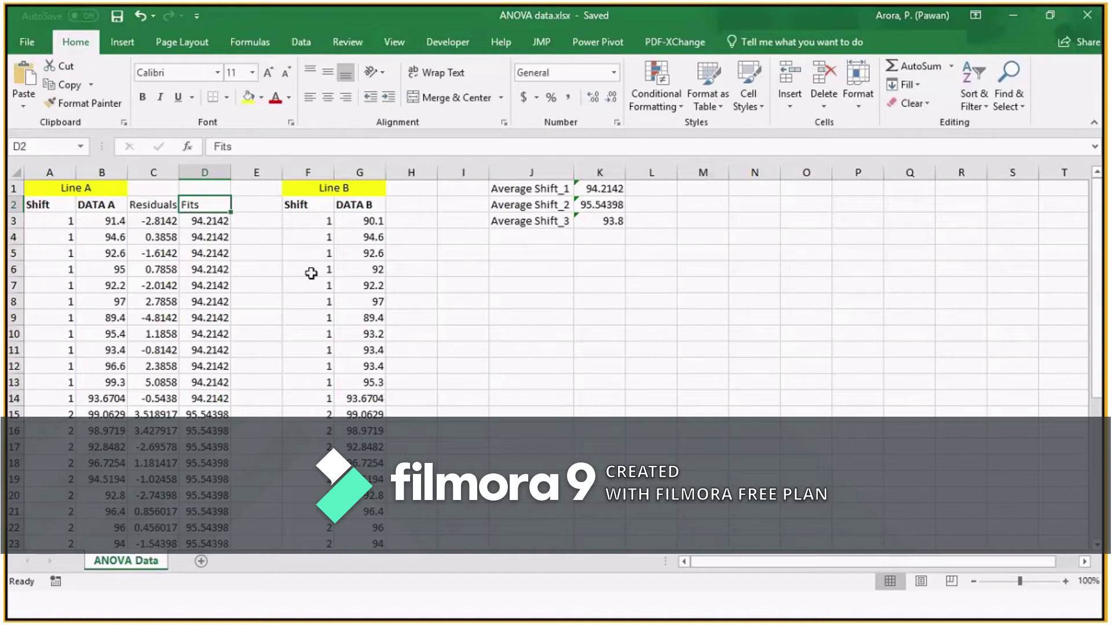
{"action": "left_click", "coordinate": [52, 172]}
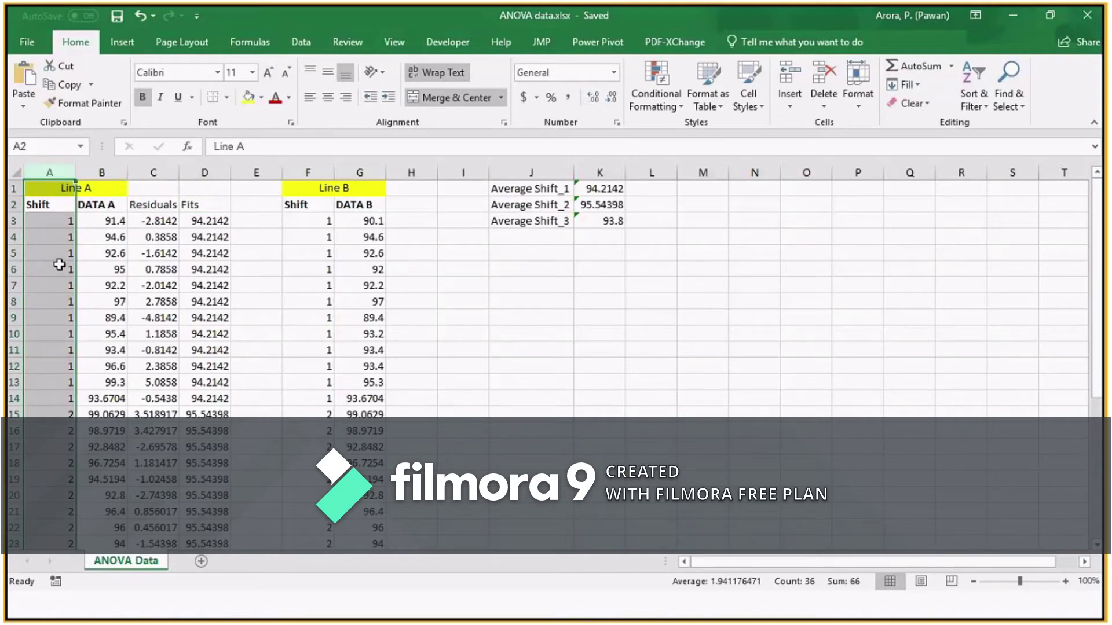
{"action": "key", "text": "Right"}
{"action": "key", "text": "Down"}
{"action": "key", "text": "Down"}
{"action": "key", "text": "Up"}
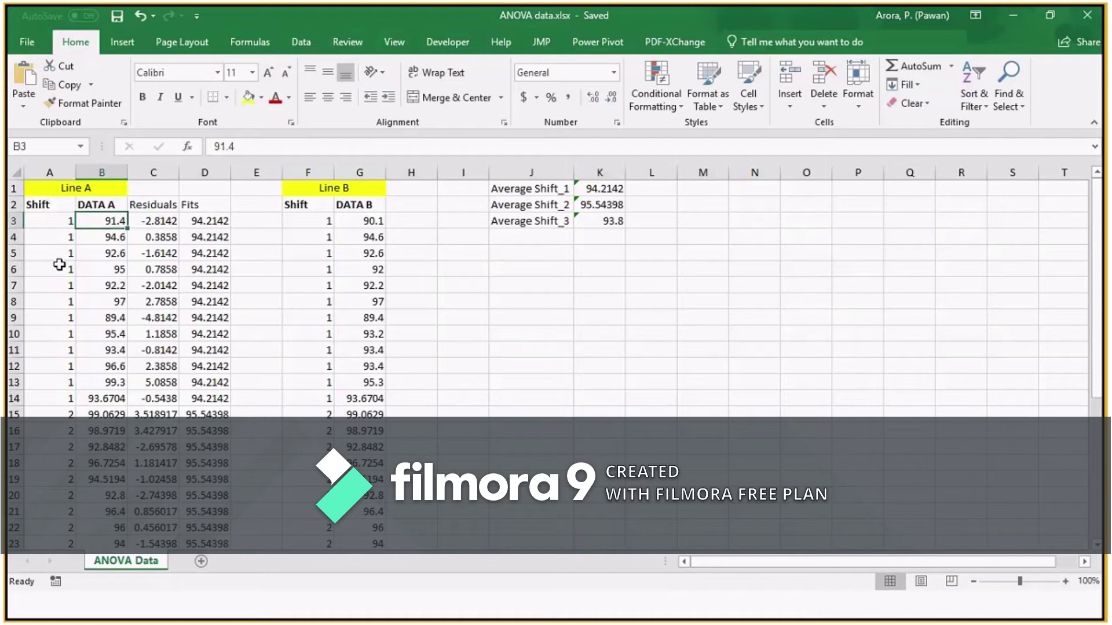
{"action": "key", "text": "Right"}
{"action": "key", "text": "Right"}
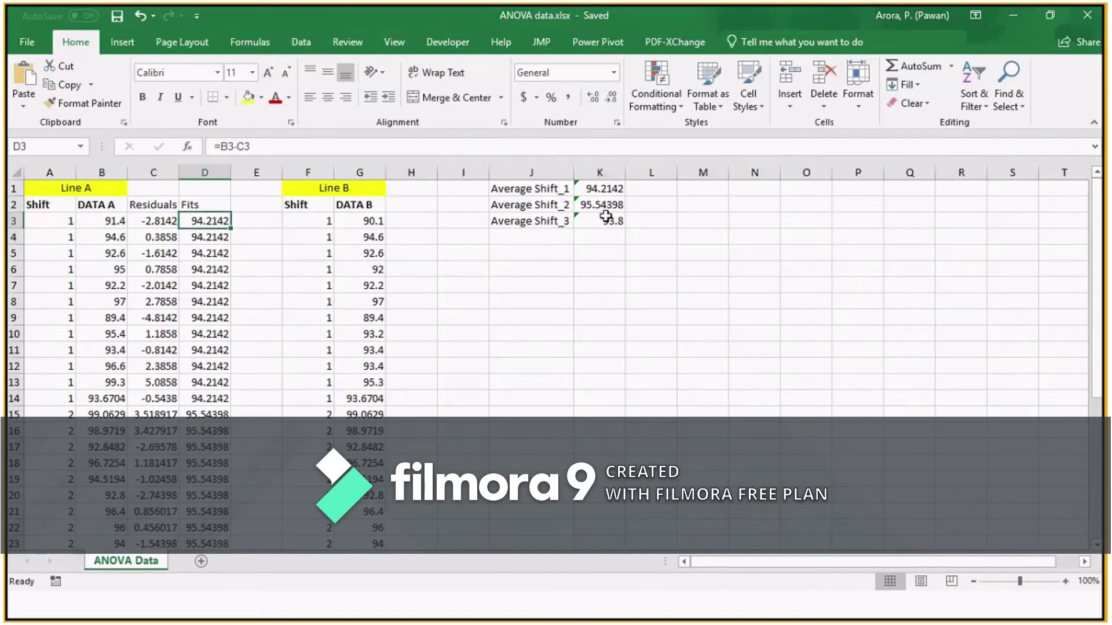
{"action": "left_click", "coordinate": [113, 222]}
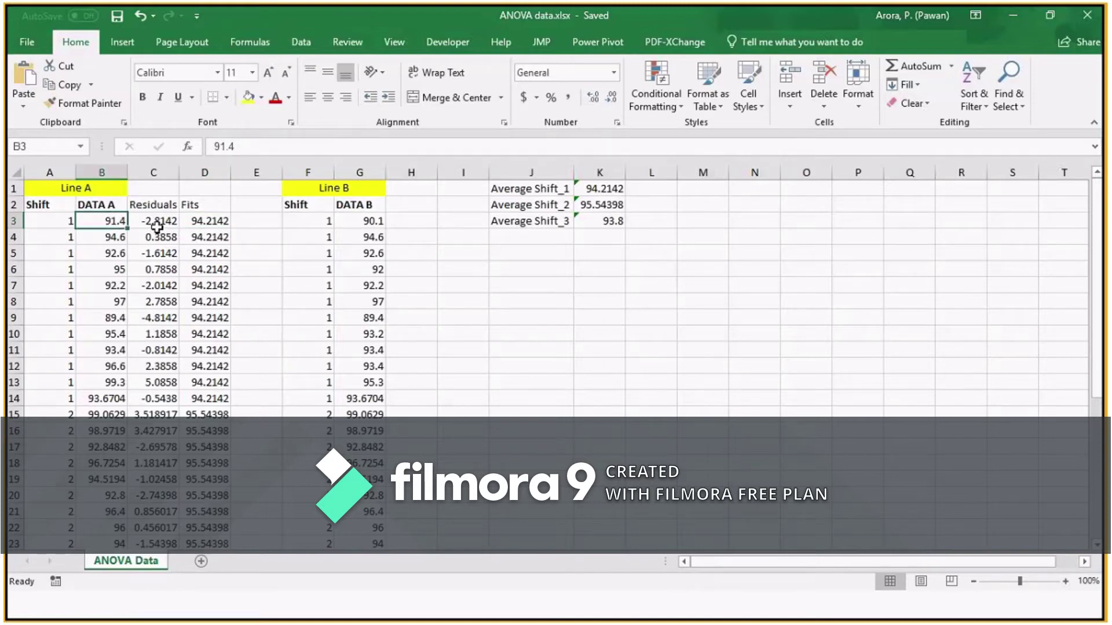
{"action": "key", "text": "Right"}
{"action": "key", "text": "Right"}
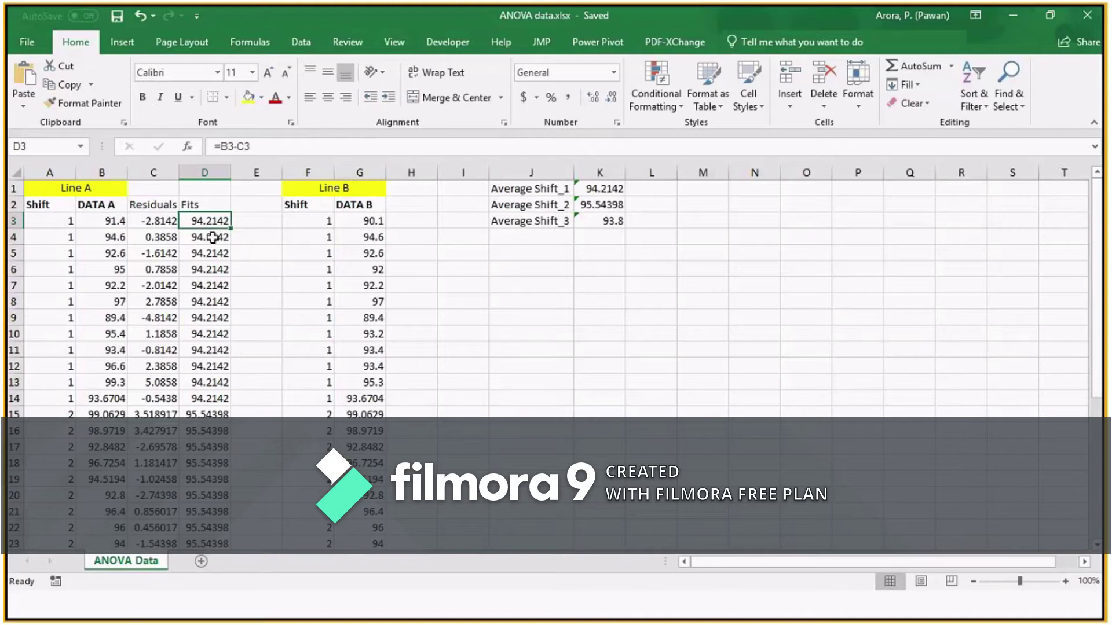
{"action": "left_click", "coordinate": [153, 172]}
{"action": "left_click", "coordinate": [205, 172]}
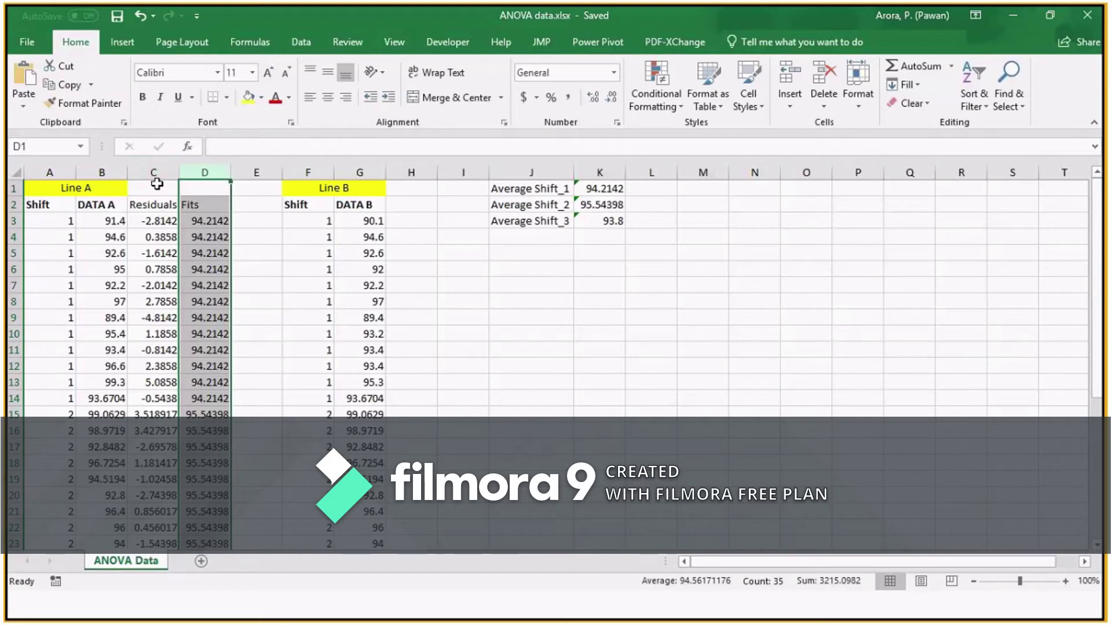
- Switch to the untitled Minitab project
{"action": "key", "text": "alt+Tab"}
{"action": "key", "text": "alt+Tab"}
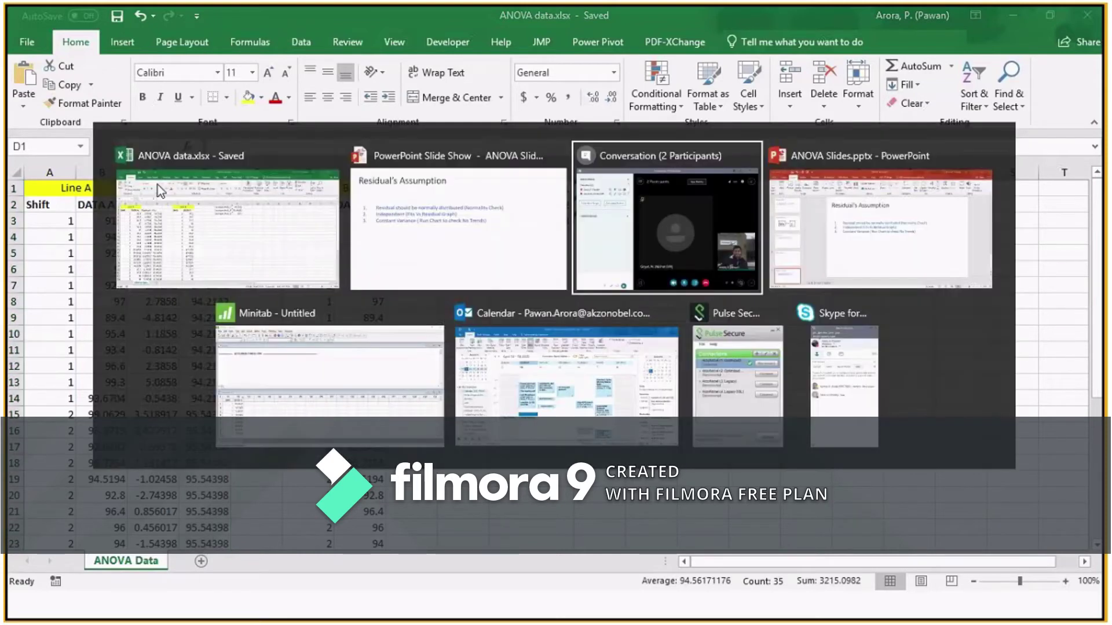
{"action": "key", "text": "Left"}
{"action": "key", "text": "Down"}
{"action": "key", "text": "Left"}
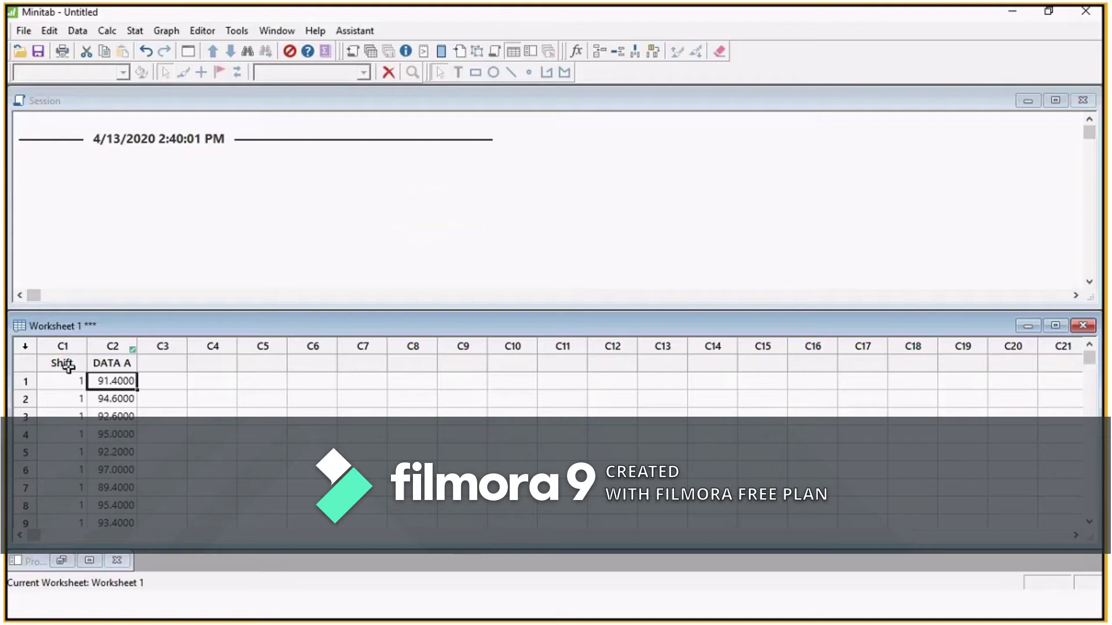
- Check the Shift data in column C1 and the DATA A readings in column C2 of Worksheet 1
{"action": "left_click", "coordinate": [64, 345]}
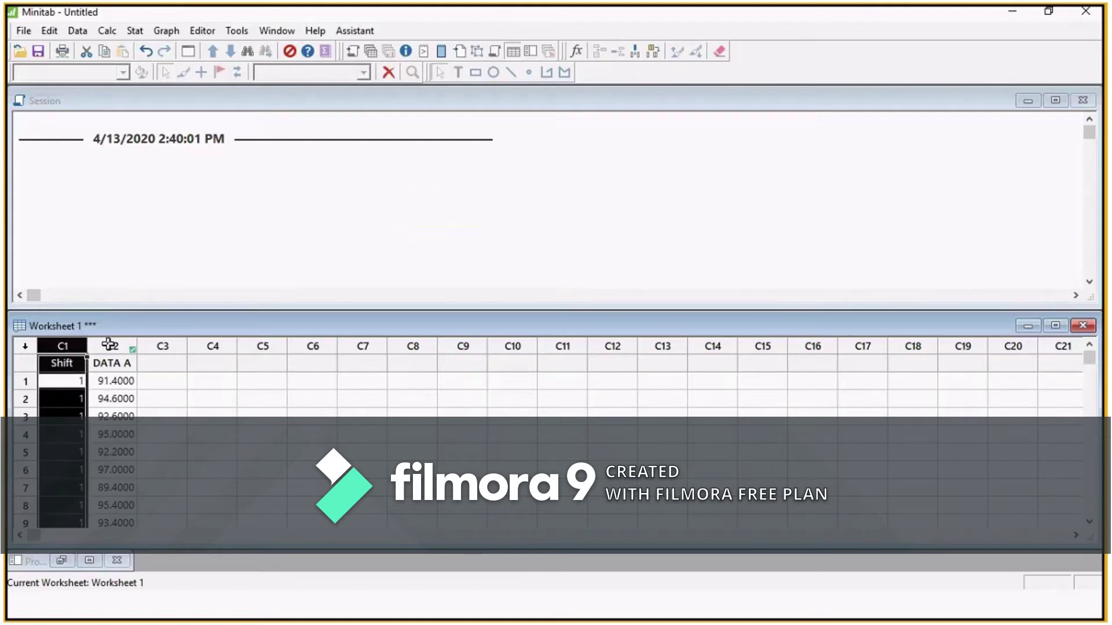
{"action": "left_click", "coordinate": [113, 364]}
{"action": "key", "text": "Down"}
{"action": "key", "text": "Up"}
{"action": "key", "text": "Down"}
{"action": "key", "text": "Down"}
{"action": "key", "text": "Down"}
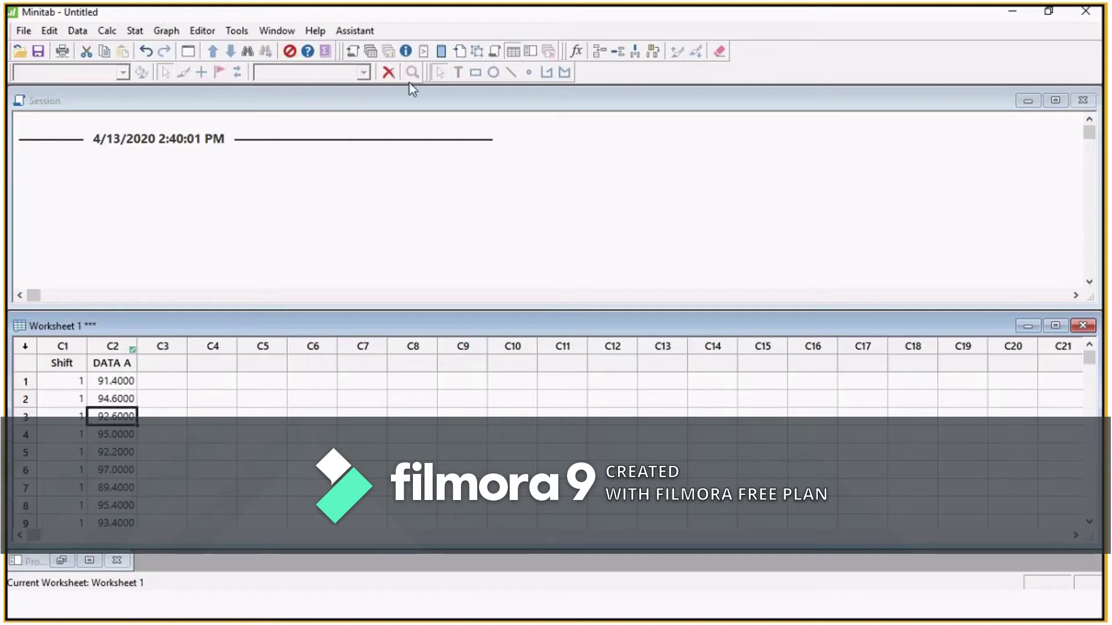
- Run a one-way ANOVA with DATA A as response and Shift as factor, storing both fits and residuals
{"action": "left_click", "coordinate": [137, 32]}
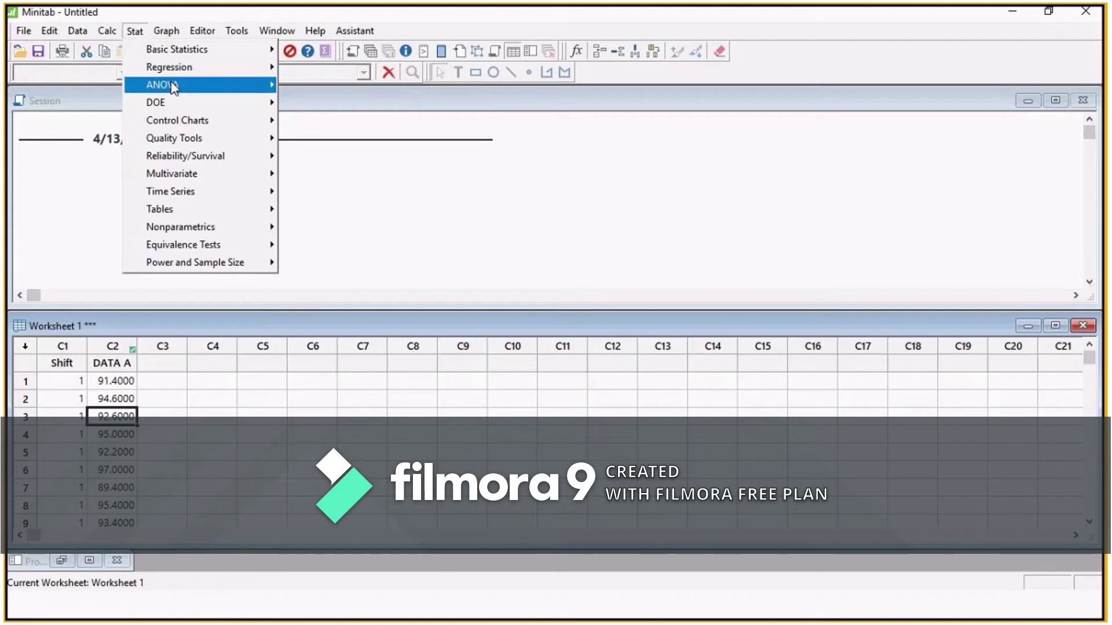
{"action": "mouse_move", "coordinate": [174, 87]}
{"action": "left_click", "coordinate": [315, 87]}
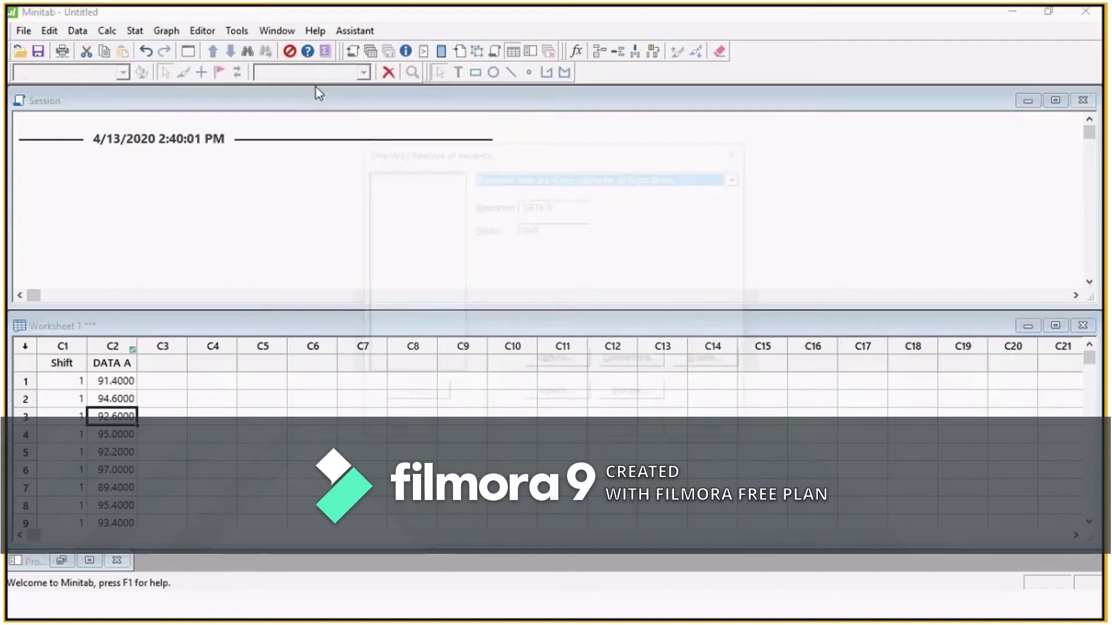
{"action": "double_click", "coordinate": [408, 189]}
{"action": "double_click", "coordinate": [402, 177]}
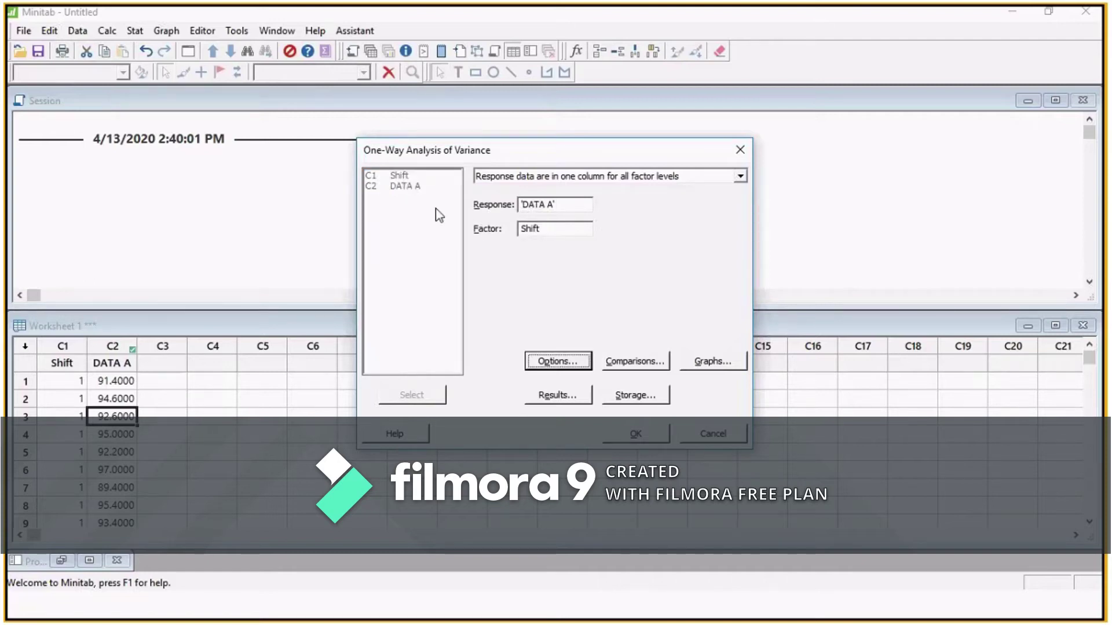
{"action": "left_click", "coordinate": [637, 397]}
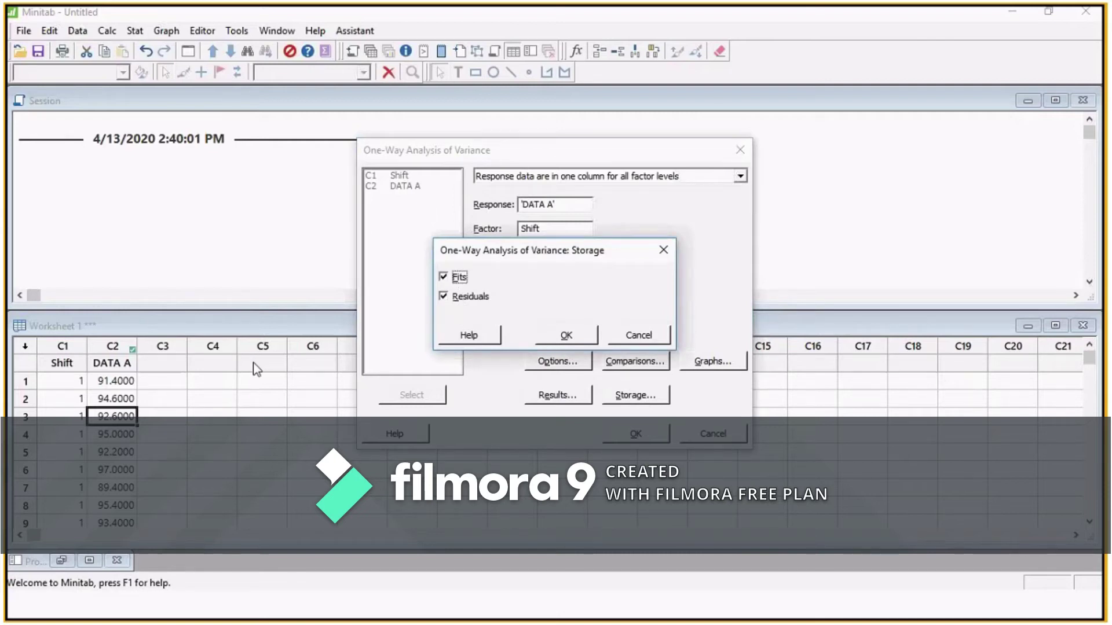
{"action": "left_click", "coordinate": [559, 341]}
{"action": "left_click", "coordinate": [637, 433]}
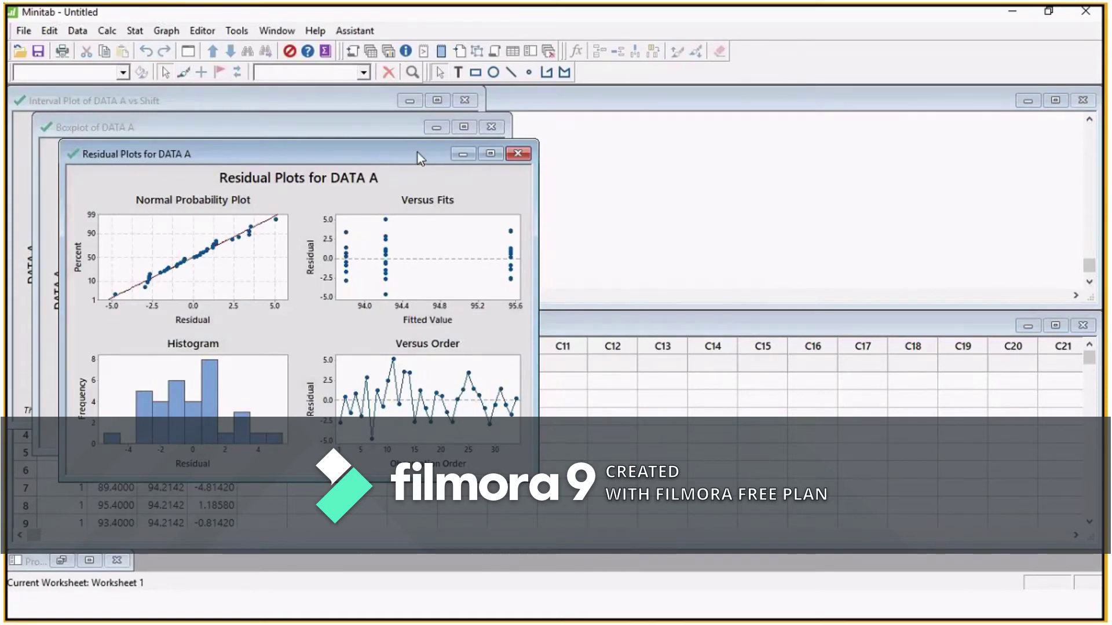
- Minimize the residual plots, boxplot and interval plot windows to uncover the worksheet
{"action": "left_click", "coordinate": [463, 153]}
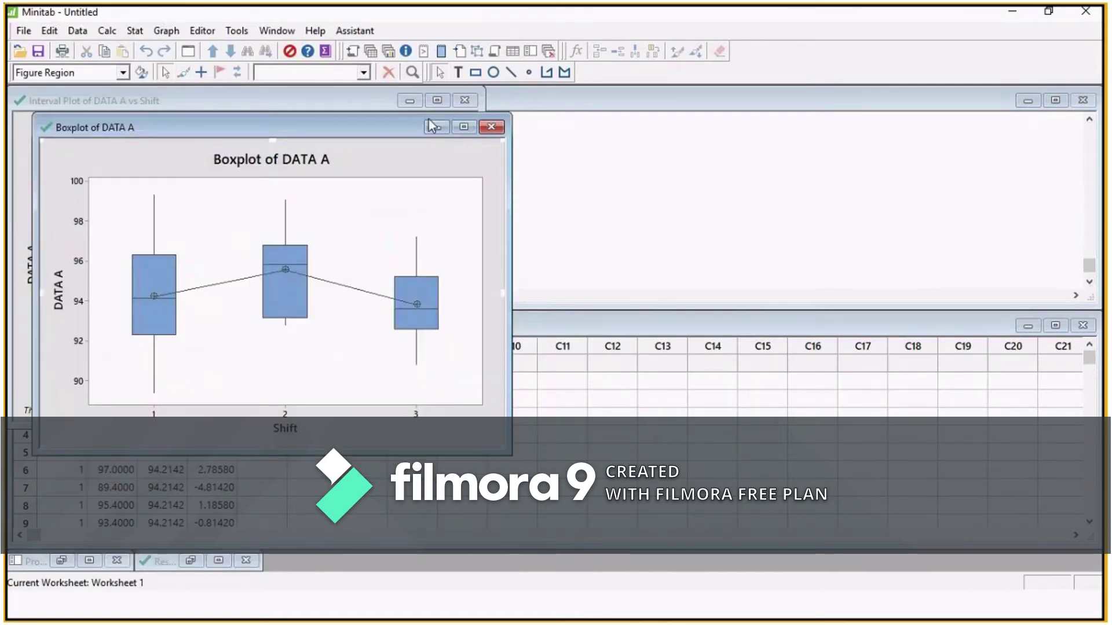
{"action": "left_click", "coordinate": [434, 127]}
{"action": "left_click", "coordinate": [410, 101]}
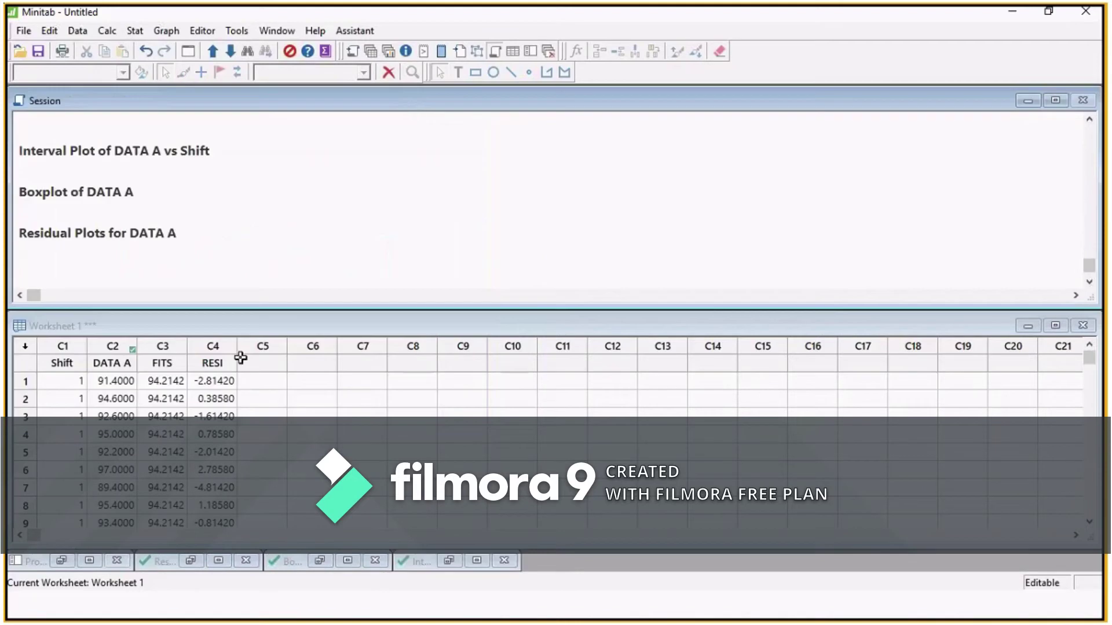
- Review the stored FITS values in column C3 for each shift, from row 1 down to where shift 3 begins
{"action": "left_click", "coordinate": [163, 346]}
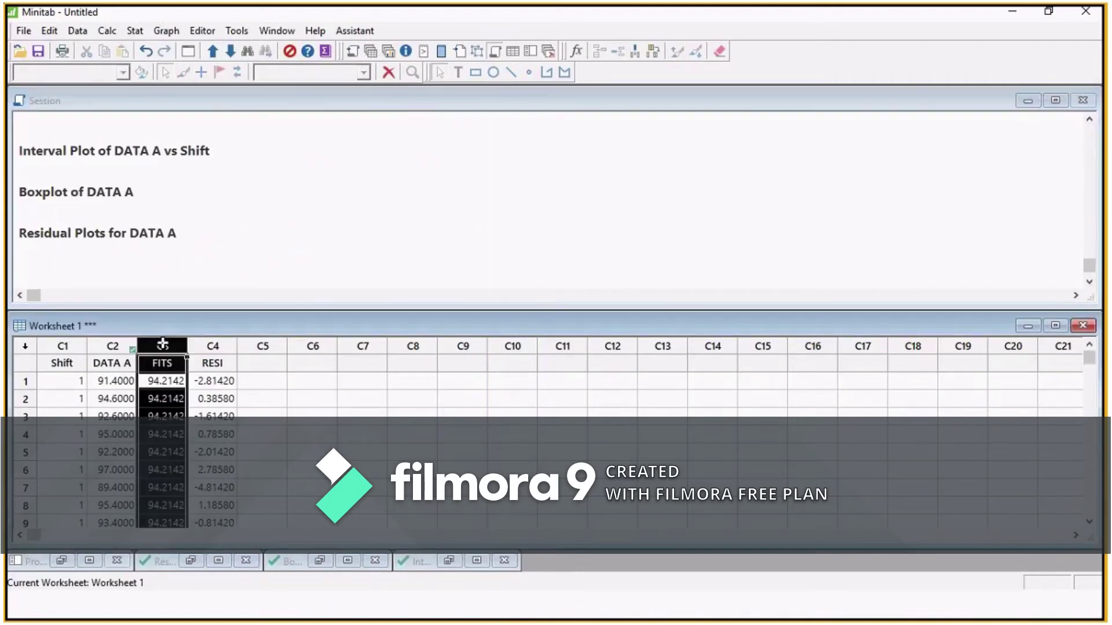
{"action": "left_click", "coordinate": [161, 381]}
{"action": "key", "text": "Down"}
{"action": "key", "text": "Down"}
{"action": "key", "text": "Down"}
{"action": "key", "text": "Down"}
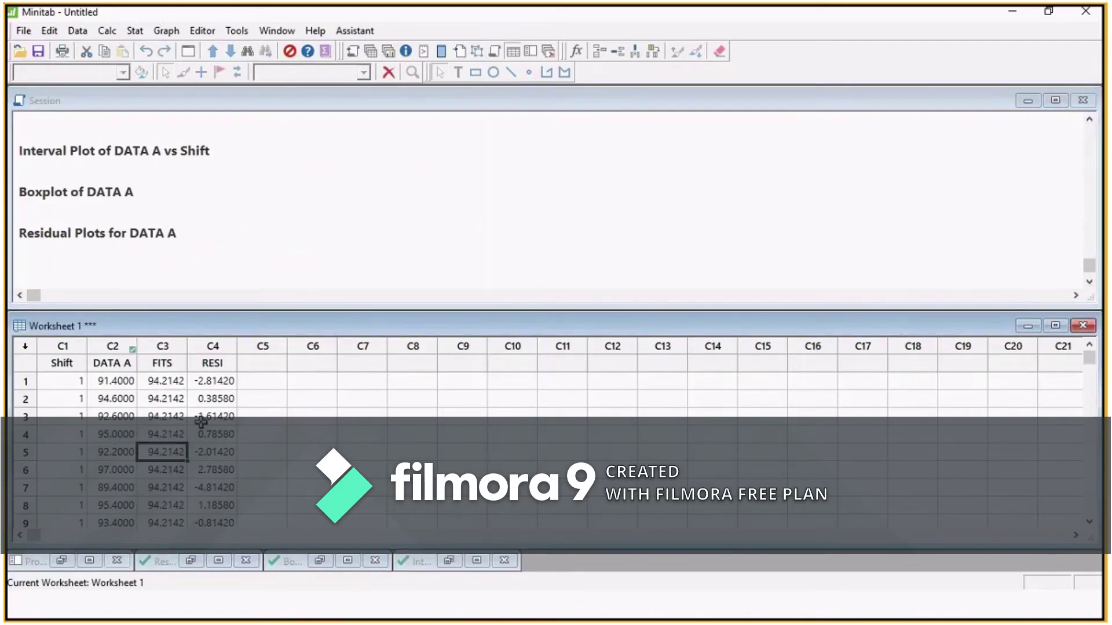
{"action": "key", "text": "Down"}
{"action": "key", "text": "Down"}
{"action": "key", "text": "Down"}
{"action": "key", "text": "Down"}
{"action": "key", "text": "Down"}
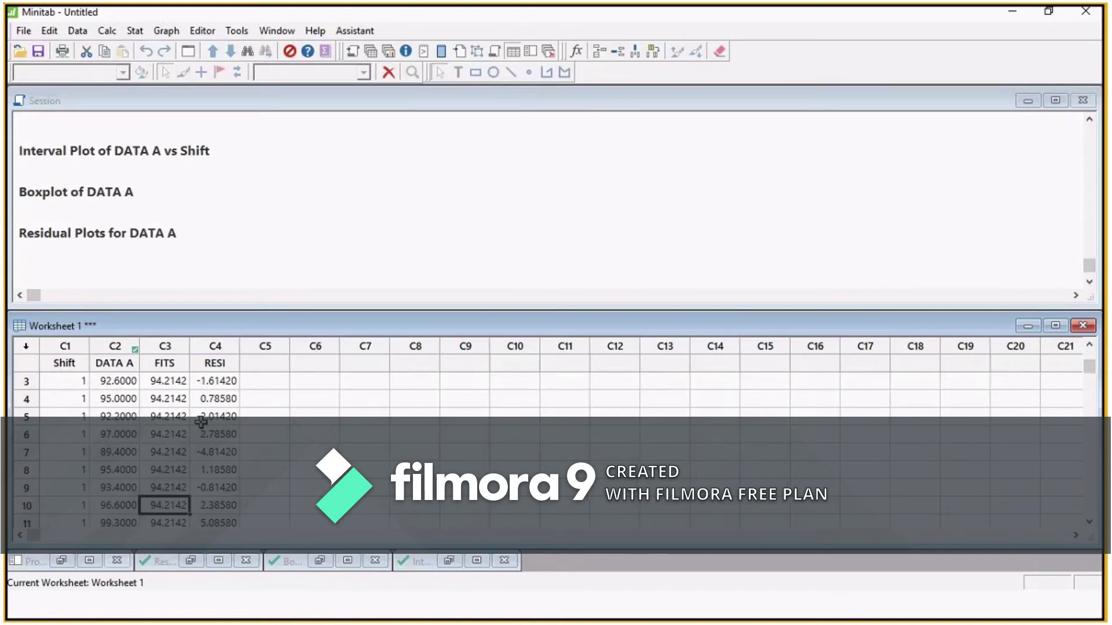
{"action": "key", "text": "Down"}
{"action": "key", "text": "Down"}
{"action": "key", "text": "Down"}
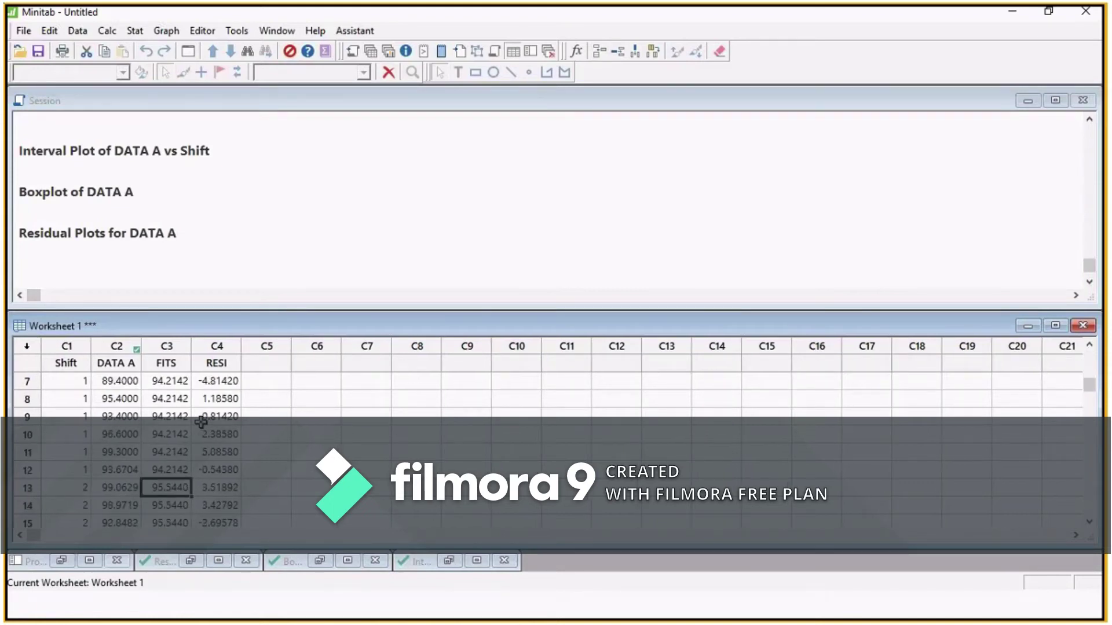
{"action": "key", "text": "Left"}
{"action": "key", "text": "Left"}
{"action": "key", "text": "Right"}
{"action": "key", "text": "Right"}
{"action": "key", "text": "Down"}
{"action": "key", "text": "Down"}
{"action": "key", "text": "Down"}
{"action": "key", "text": "Down"}
{"action": "key", "text": "Down"}
{"action": "key", "text": "Down"}
{"action": "key", "text": "Down"}
{"action": "key", "text": "Down"}
{"action": "key", "text": "Down"}
{"action": "key", "text": "Down"}
{"action": "key", "text": "Down"}
{"action": "key", "text": "Down"}
{"action": "key", "text": "Down"}
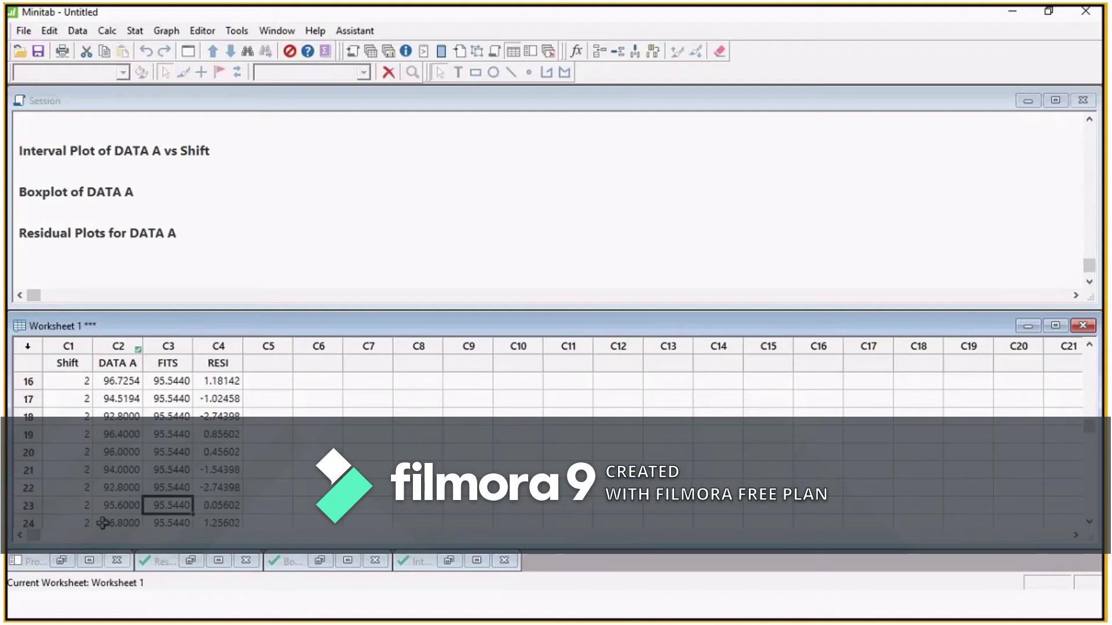
- Go back up the FITS column to row 1 and move to the first value in the RESI column
{"action": "key", "text": "Up"}
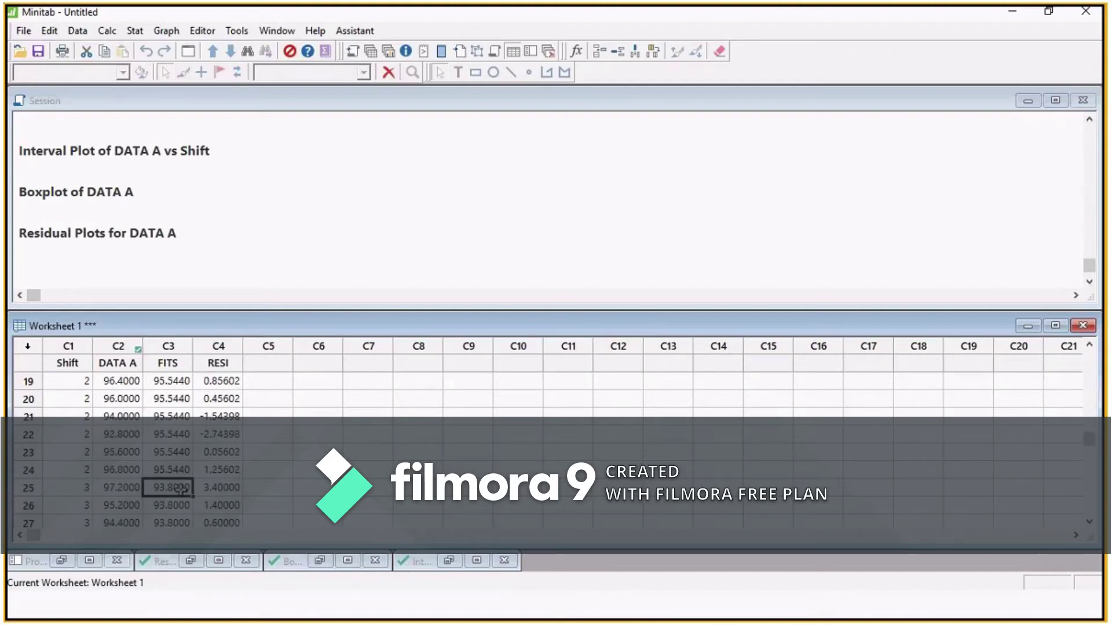
{"action": "key", "text": "Up"}
{"action": "key", "text": "Up"}
{"action": "key", "text": "Up"}
{"action": "key", "text": "Up"}
{"action": "key", "text": "Up"}
{"action": "key", "text": "Up"}
{"action": "key", "text": "Up"}
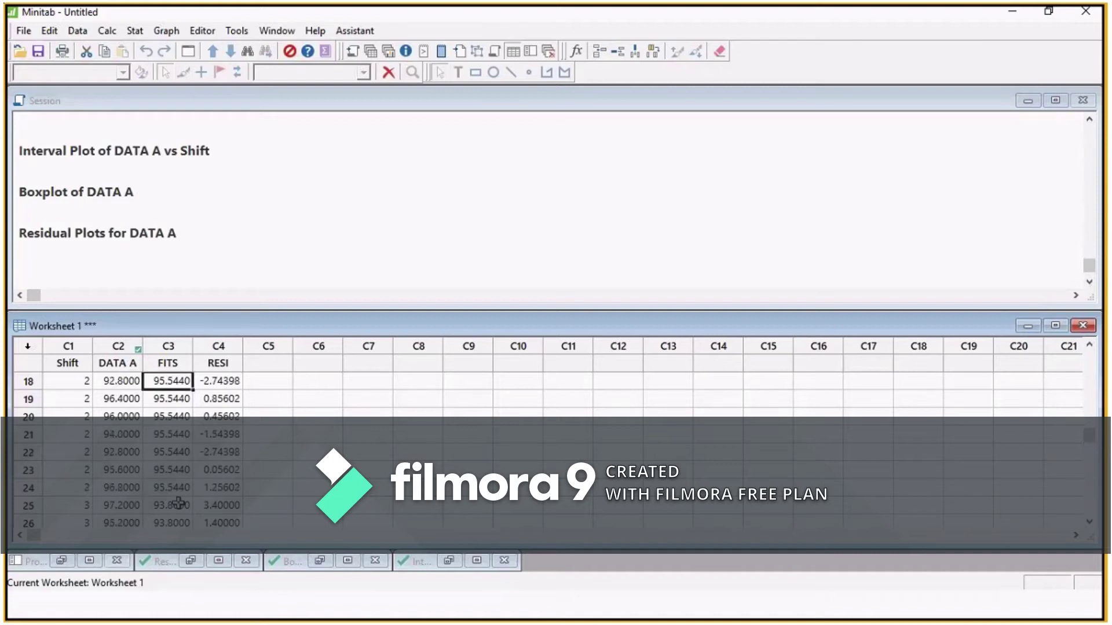
{"action": "key", "text": "Up"}
{"action": "key", "text": "Up"}
{"action": "key", "text": "Up"}
{"action": "key", "text": "Up"}
{"action": "key", "text": "Up"}
{"action": "key", "text": "Up"}
{"action": "key", "text": "Up"}
{"action": "key", "text": "Up"}
{"action": "key", "text": "Up"}
{"action": "key", "text": "Up"}
{"action": "key", "text": "Up"}
{"action": "key", "text": "Up"}
{"action": "key", "text": "Up"}
{"action": "key", "text": "Up"}
{"action": "key", "text": "Up"}
{"action": "key", "text": "Up"}
{"action": "key", "text": "Up"}
{"action": "key", "text": "Up"}
{"action": "key", "text": "Down"}
{"action": "key", "text": "Right"}
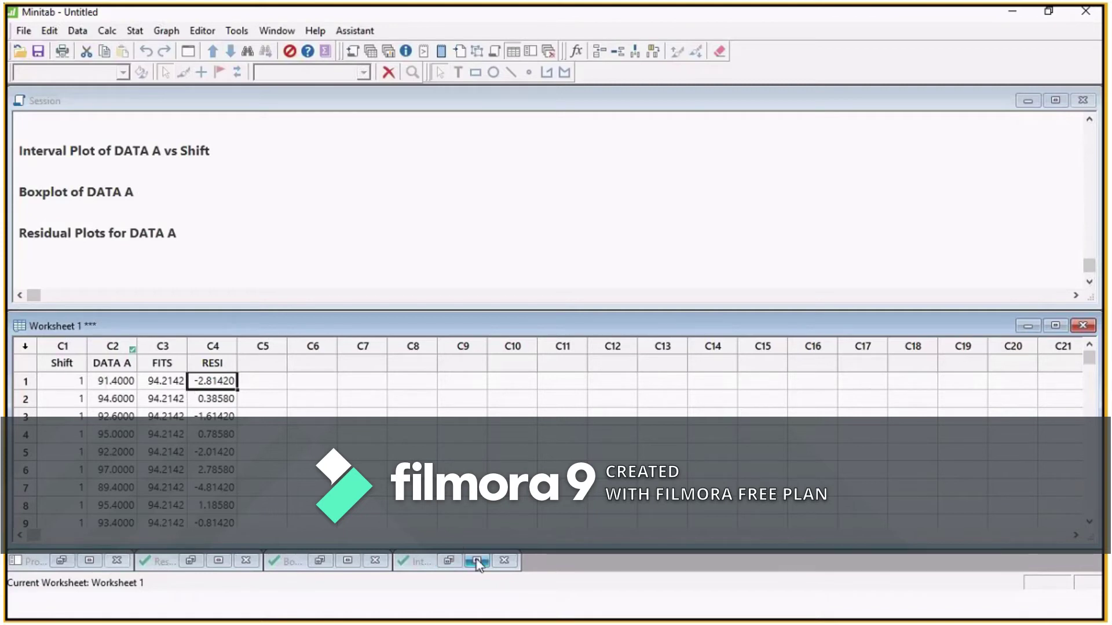
- Enlarge the residual plots for DATA A to examine the normal probability plot, and minimize the graph
{"action": "left_click", "coordinate": [212, 564]}
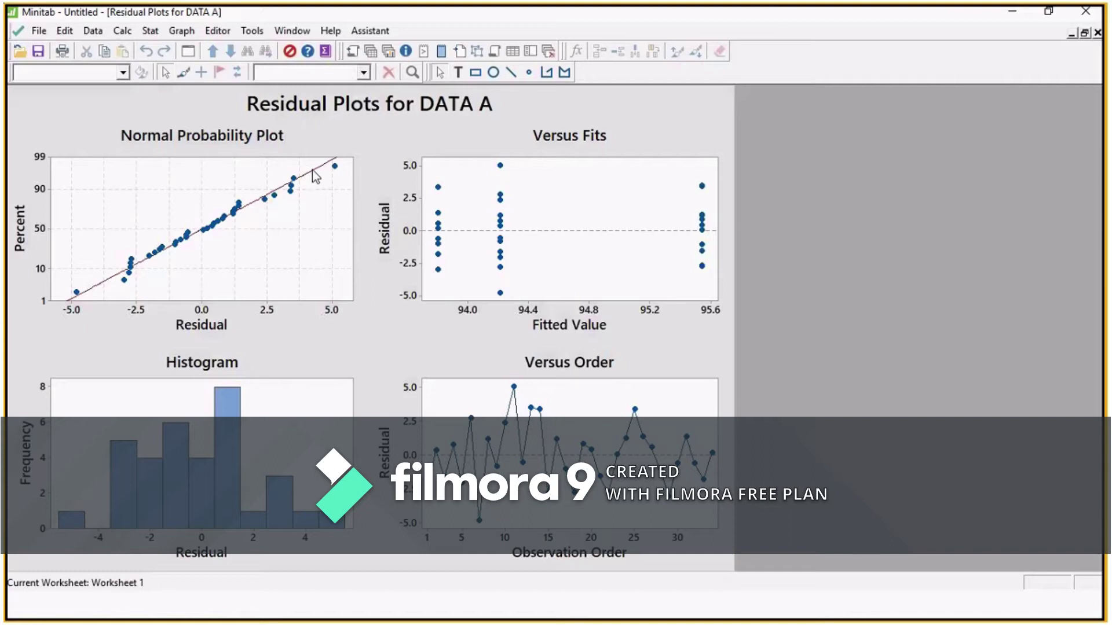
{"action": "mouse_move", "coordinate": [312, 170]}
{"action": "left_click", "coordinate": [1072, 33]}
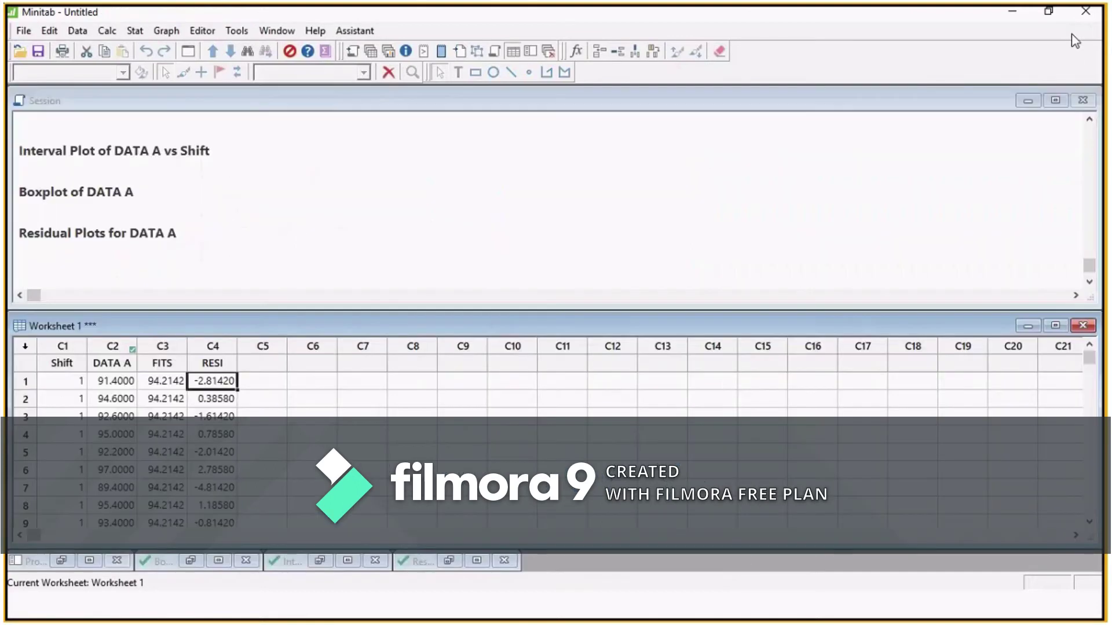
- Run an Anderson-Darling normality test on the RESI column without percentile lines
{"action": "left_click", "coordinate": [211, 346]}
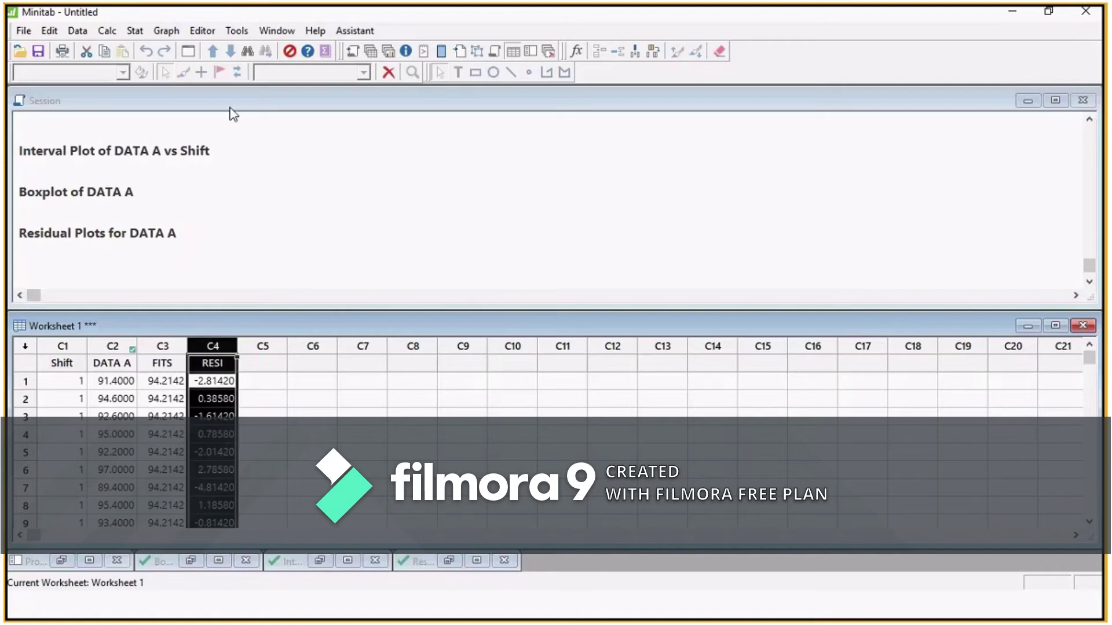
{"action": "left_click", "coordinate": [166, 31]}
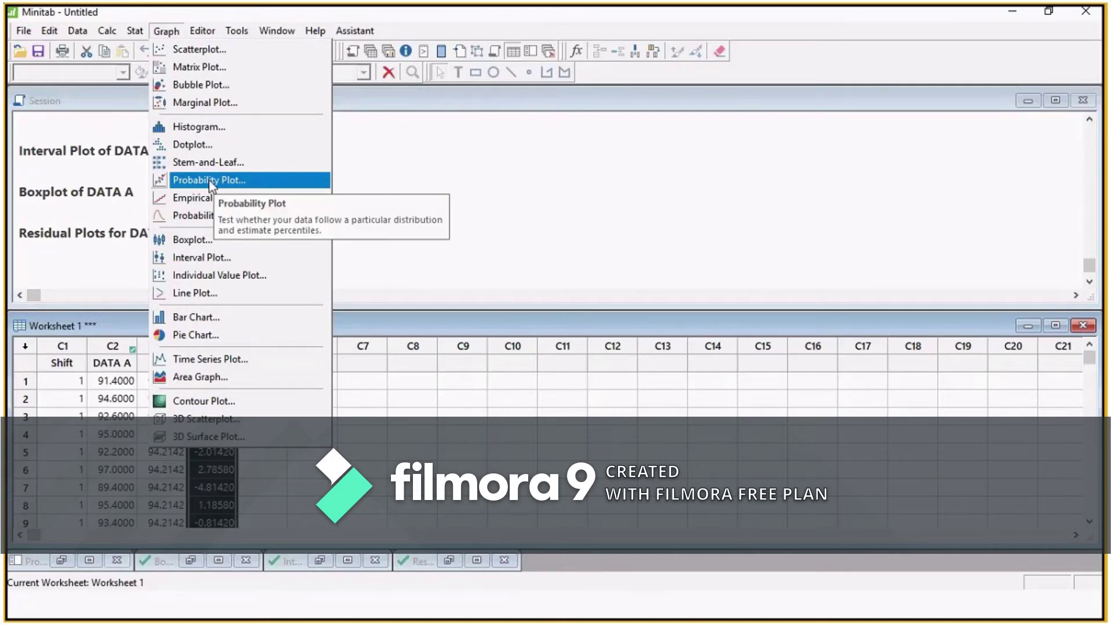
{"action": "mouse_move", "coordinate": [134, 29]}
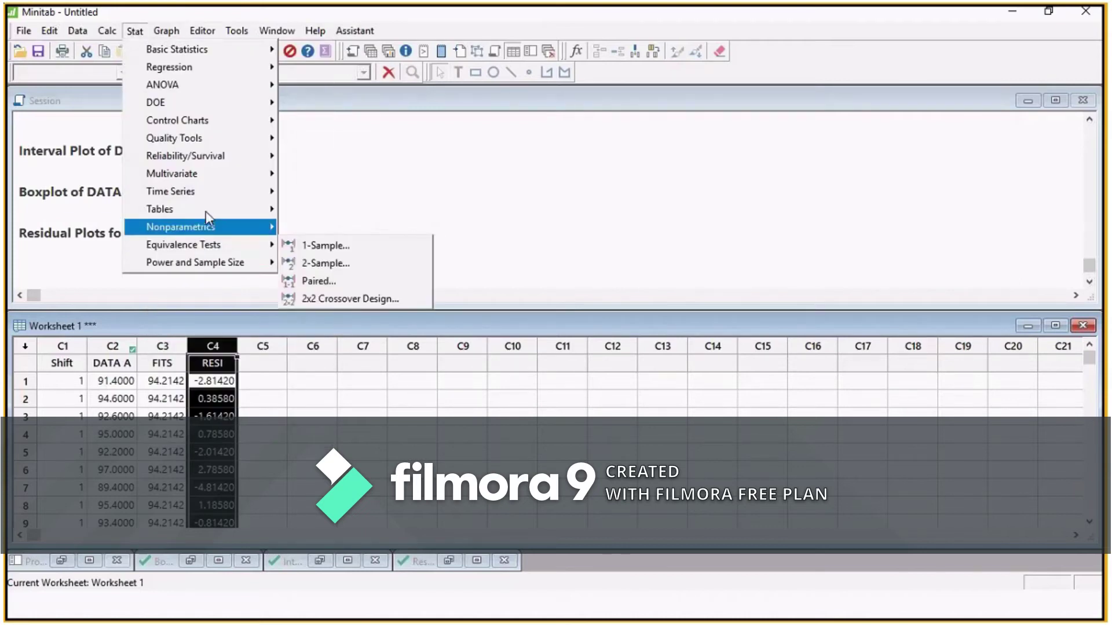
{"action": "mouse_move", "coordinate": [206, 50]}
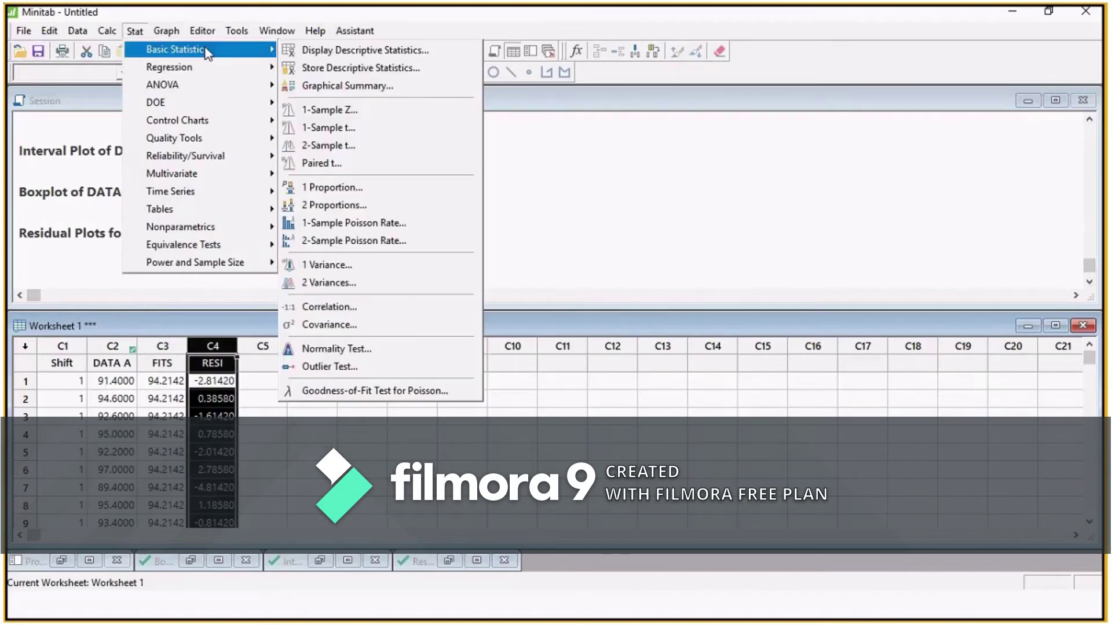
{"action": "left_click", "coordinate": [361, 350]}
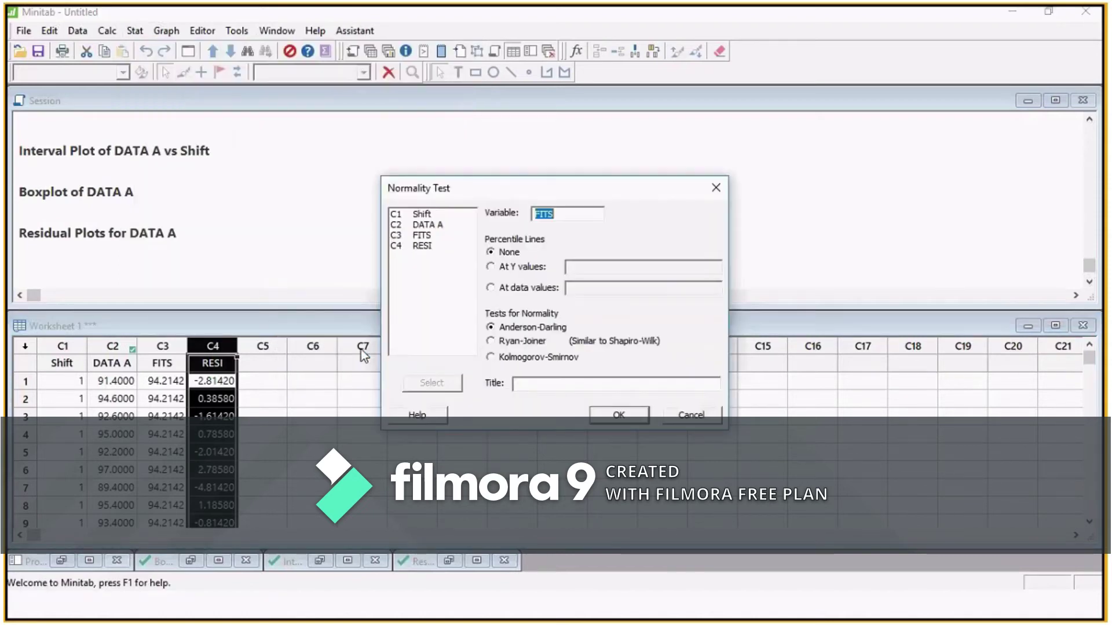
{"action": "double_click", "coordinate": [432, 225]}
{"action": "double_click", "coordinate": [412, 245]}
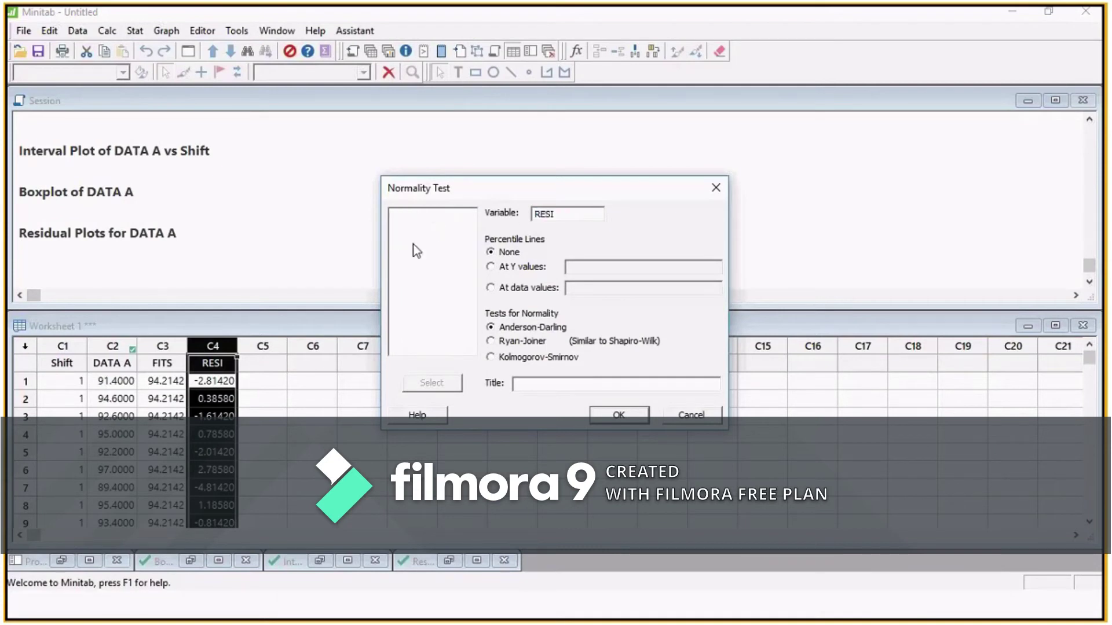
{"action": "left_click", "coordinate": [617, 417]}
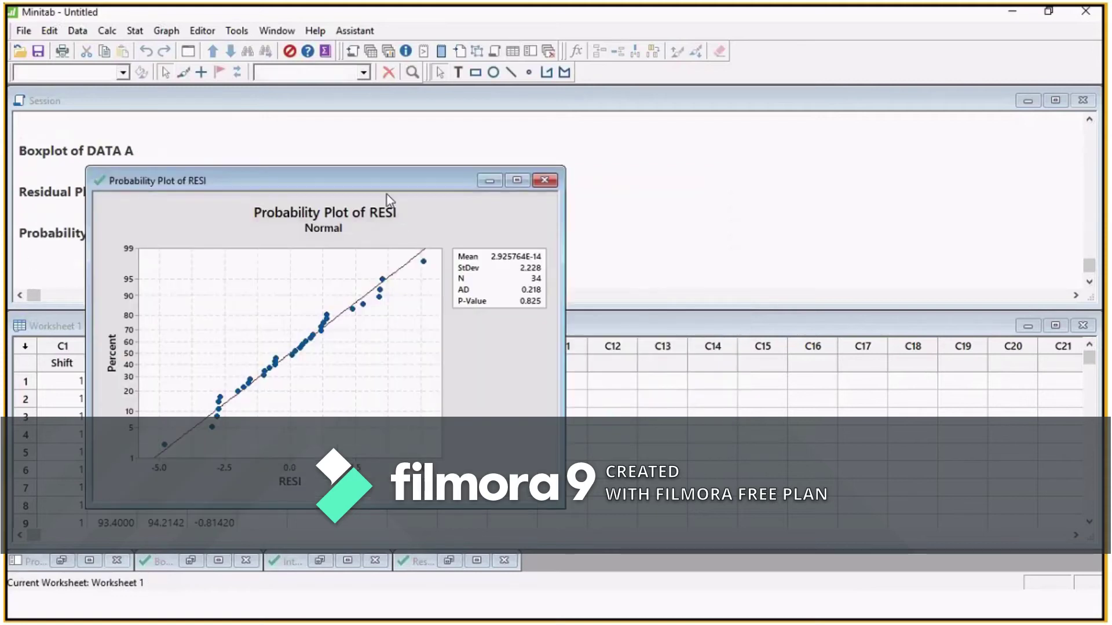
- Compare the probability plot of RESI side by side with the residual plots for DATA A, and minimize the probability plot
{"action": "left_click_drag", "start_coordinate": [386, 179], "coordinate": [595, 109]}
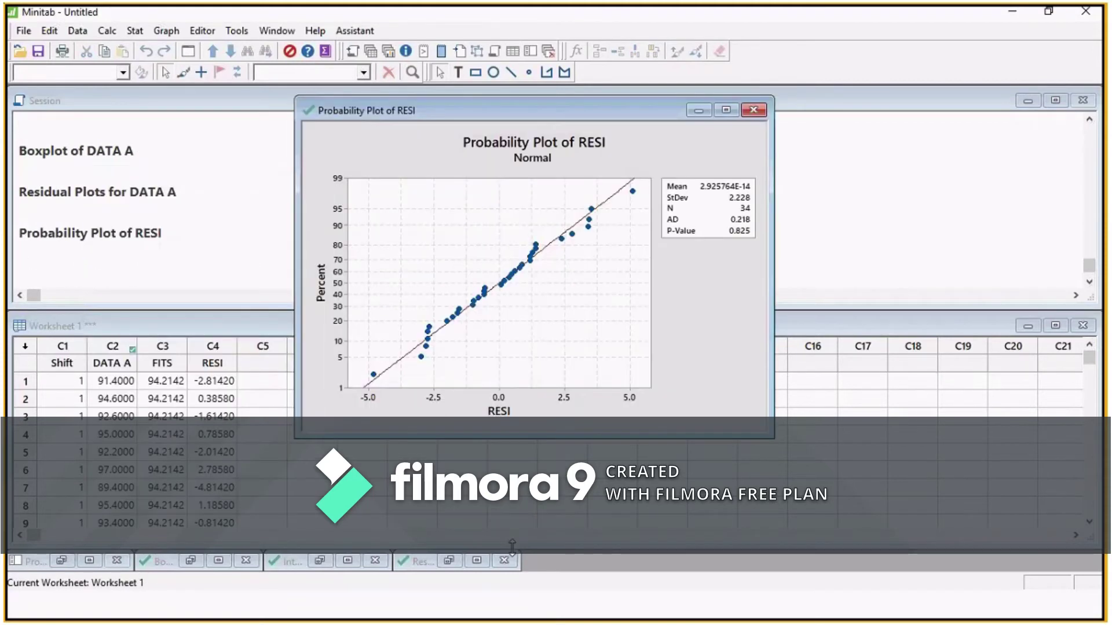
{"action": "left_click", "coordinate": [476, 561]}
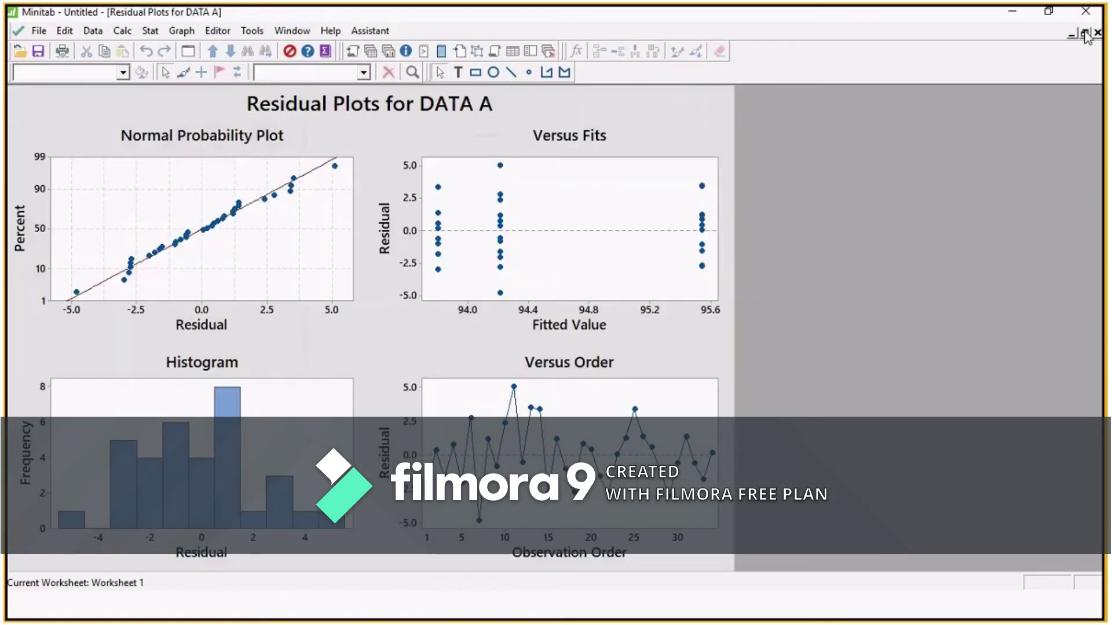
{"action": "left_click", "coordinate": [1084, 33]}
{"action": "left_click_drag", "start_coordinate": [566, 111], "coordinate": [809, 127]}
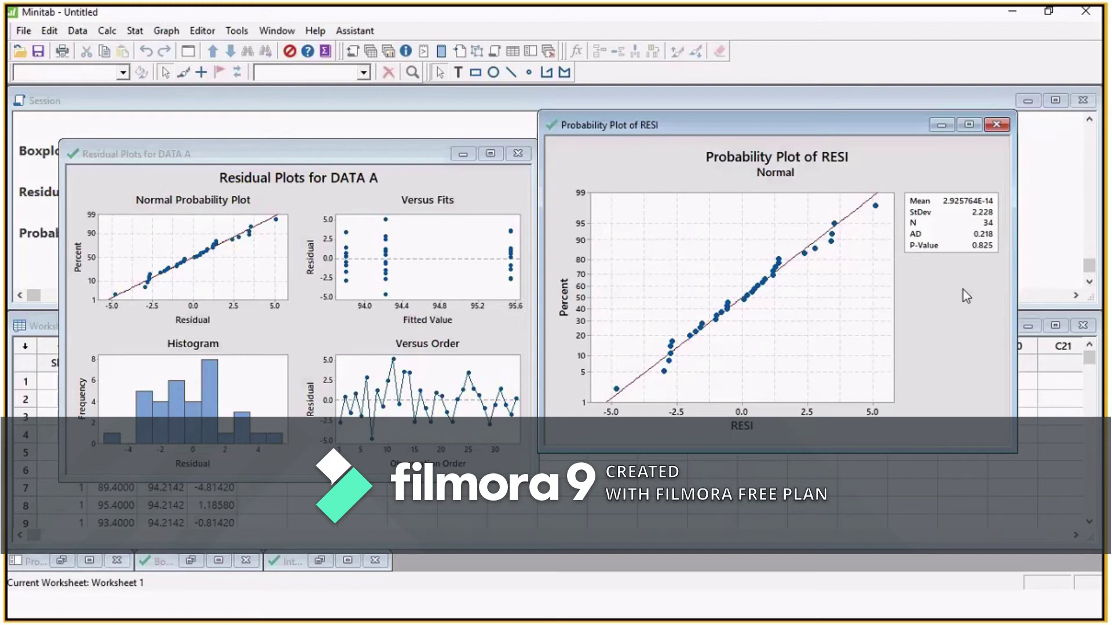
{"action": "left_click", "coordinate": [941, 126]}
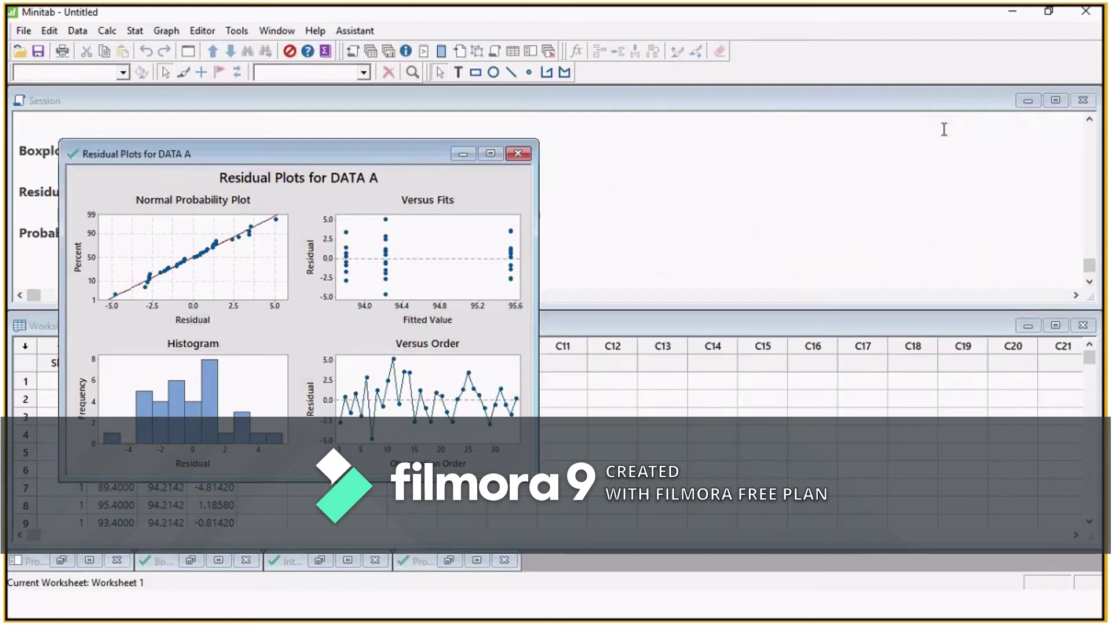
- Enlarge the residual plots for DATA A to examine the Versus Fits plot, and minimize the graph
{"action": "left_click", "coordinate": [491, 155]}
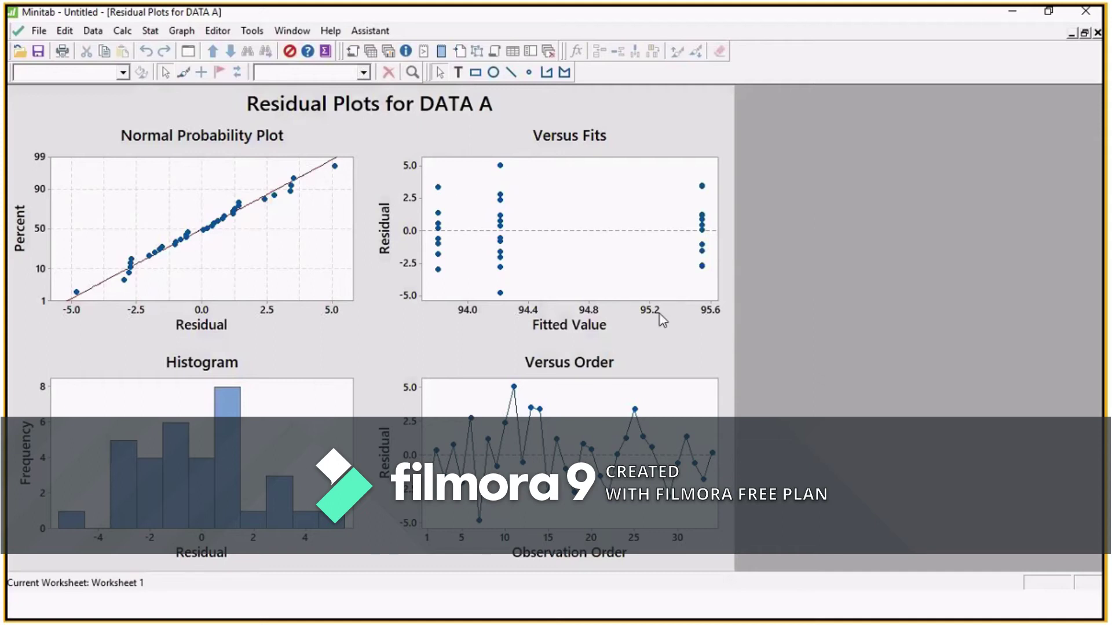
{"action": "left_click", "coordinate": [1082, 33]}
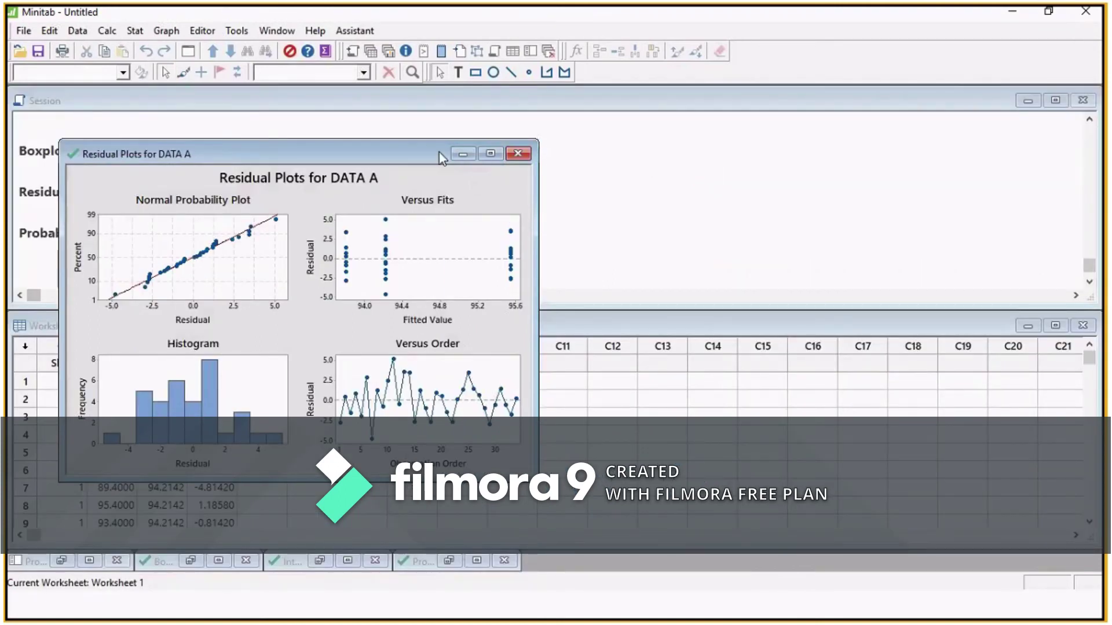
{"action": "left_click", "coordinate": [472, 153]}
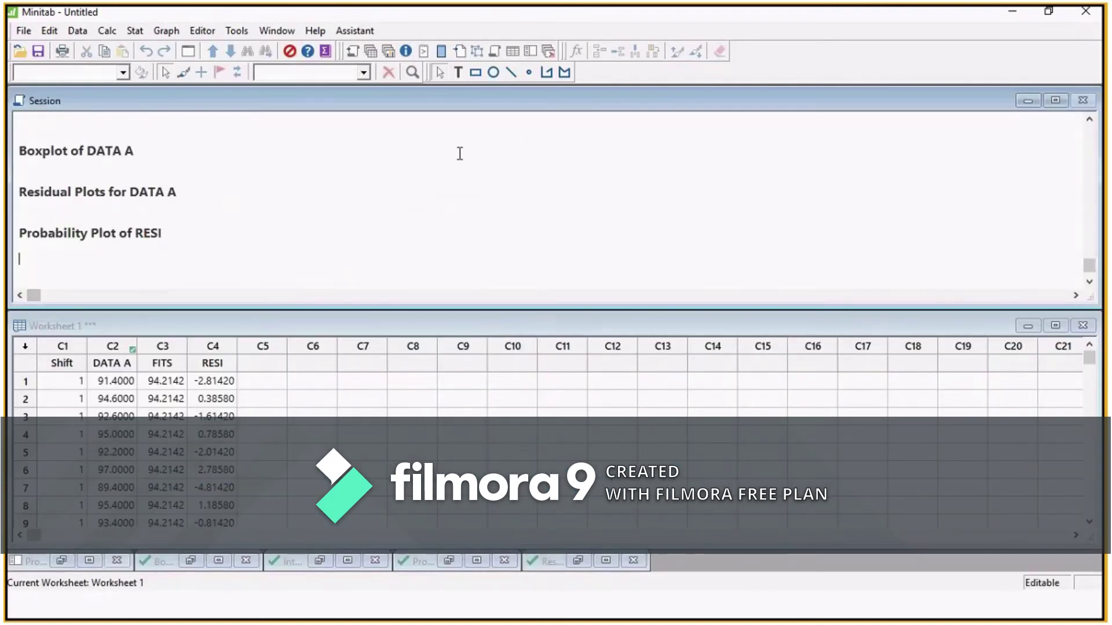
- Create a simple scatterplot with RESI as Y and FITS as X, and place the residual plots beside it for comparison
{"action": "left_click", "coordinate": [167, 32]}
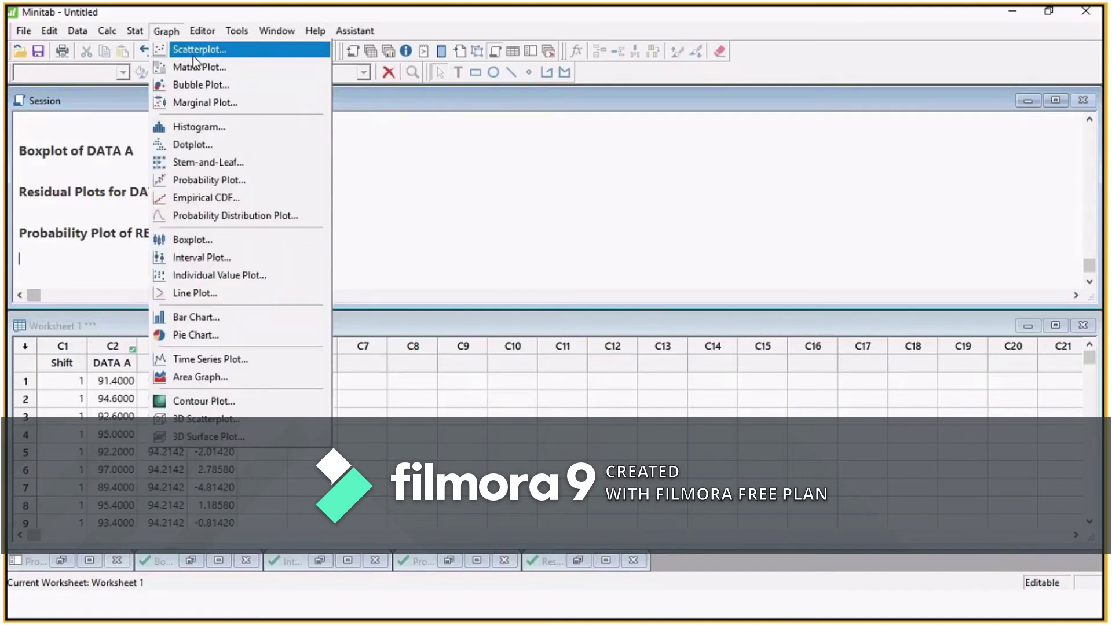
{"action": "left_click", "coordinate": [196, 51]}
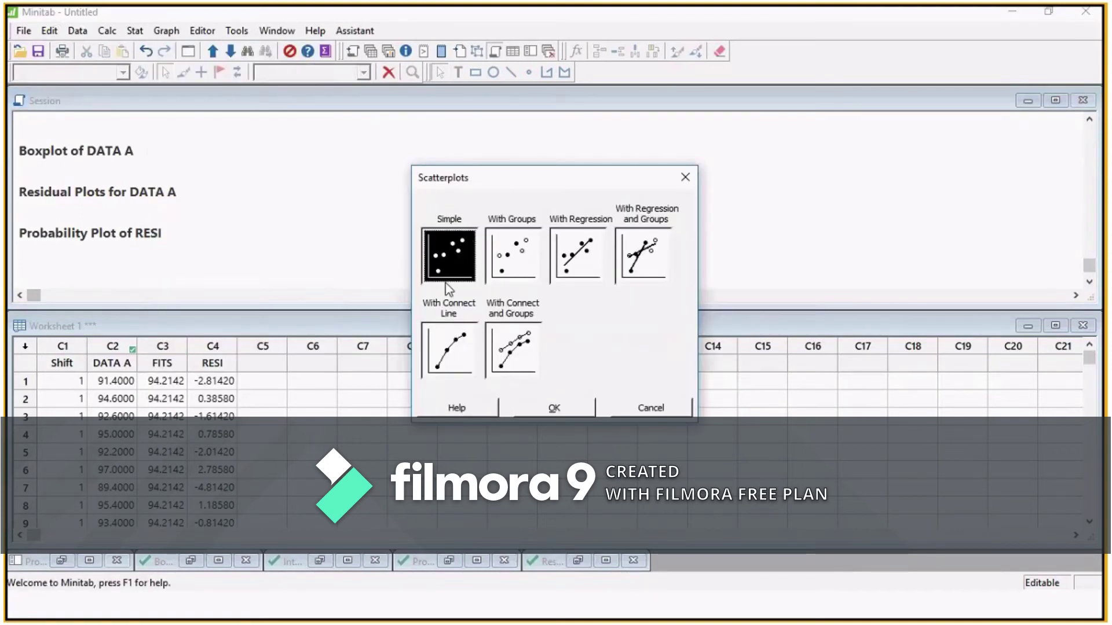
{"action": "left_click", "coordinate": [536, 414]}
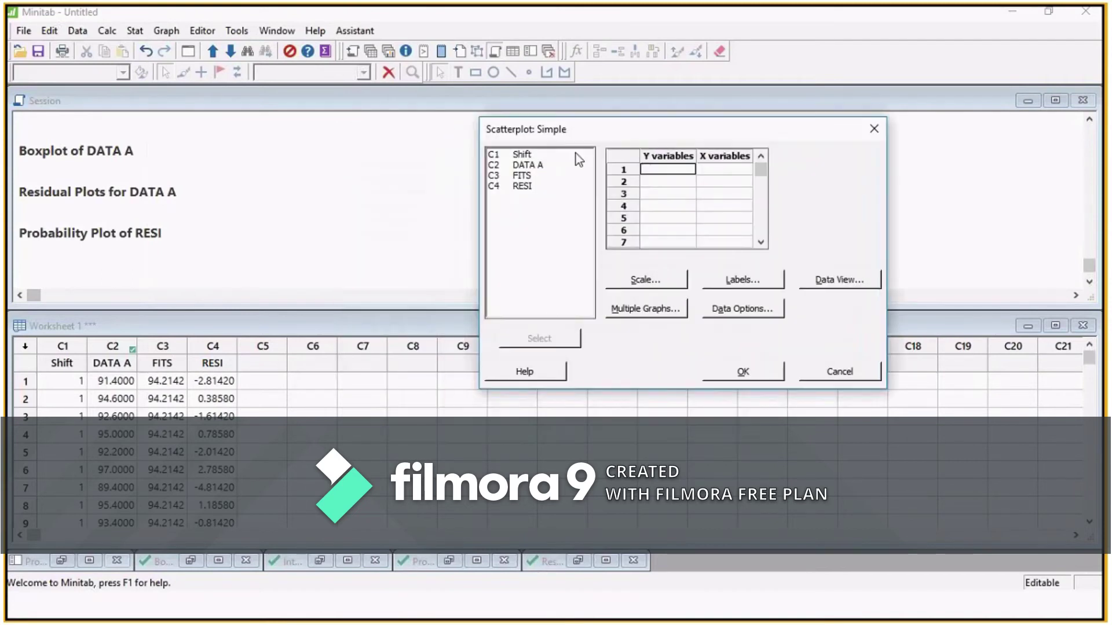
{"action": "double_click", "coordinate": [522, 187]}
{"action": "double_click", "coordinate": [523, 176]}
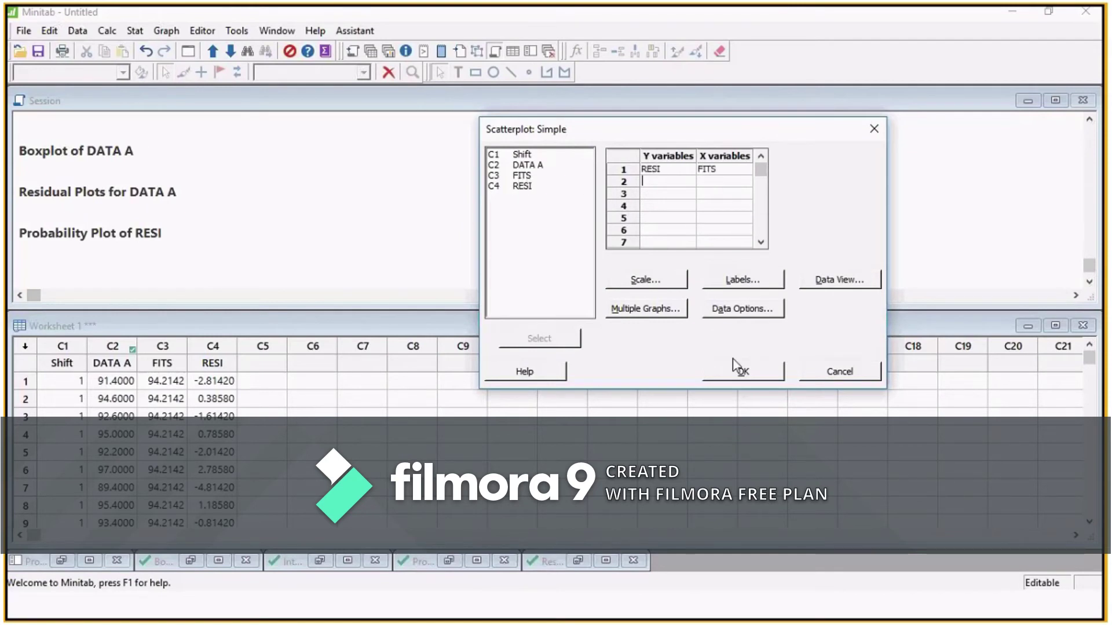
{"action": "left_click", "coordinate": [735, 372]}
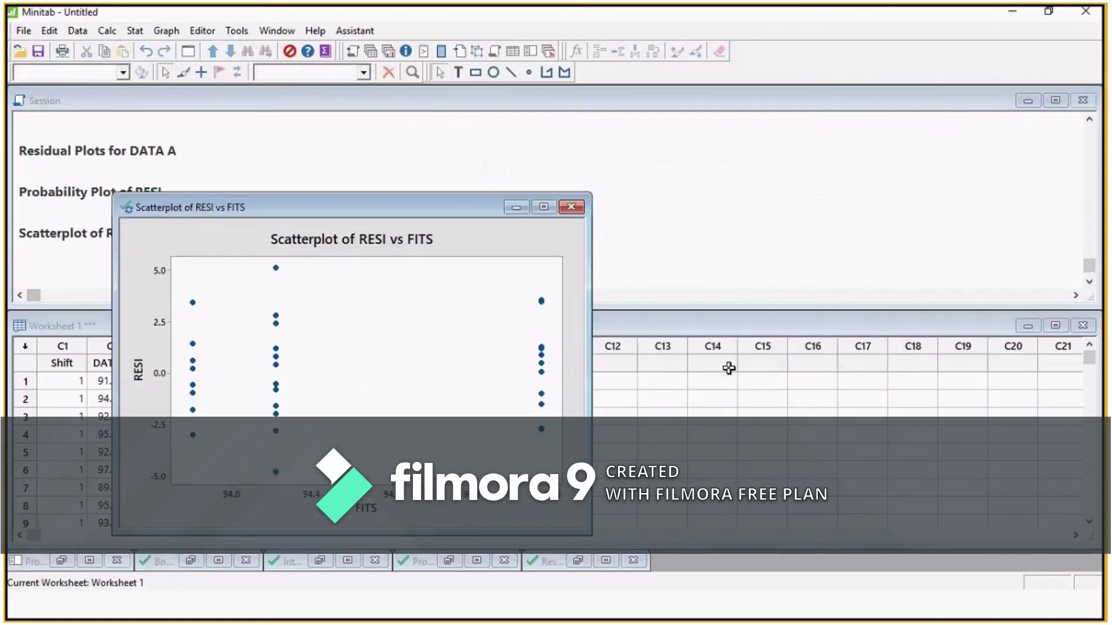
{"action": "left_click", "coordinate": [576, 560]}
{"action": "left_click_drag", "start_coordinate": [390, 156], "coordinate": [938, 138]}
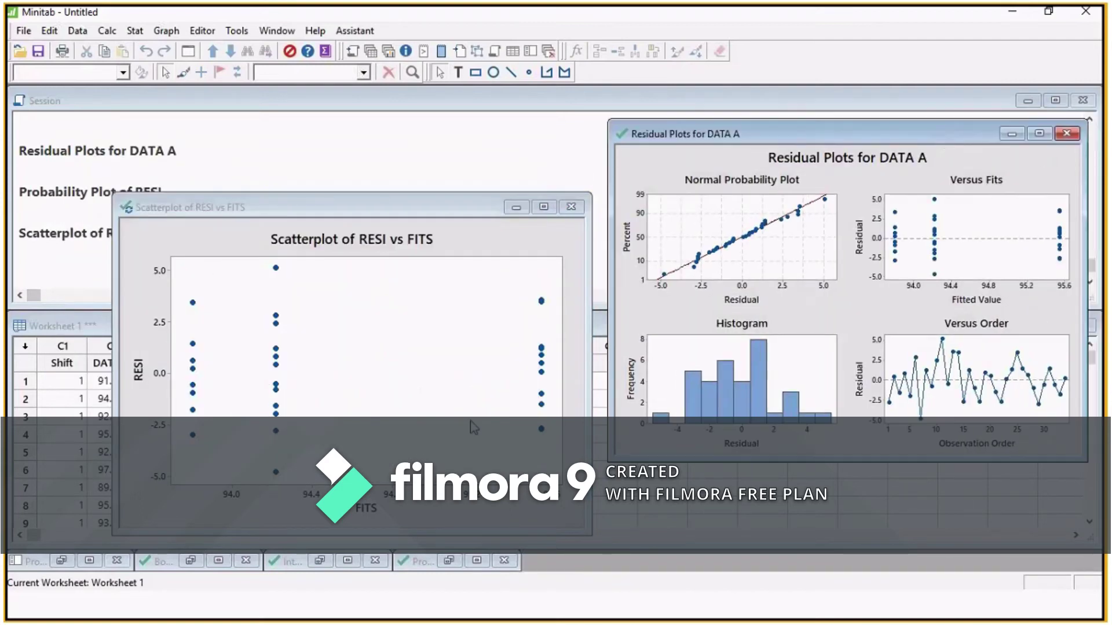
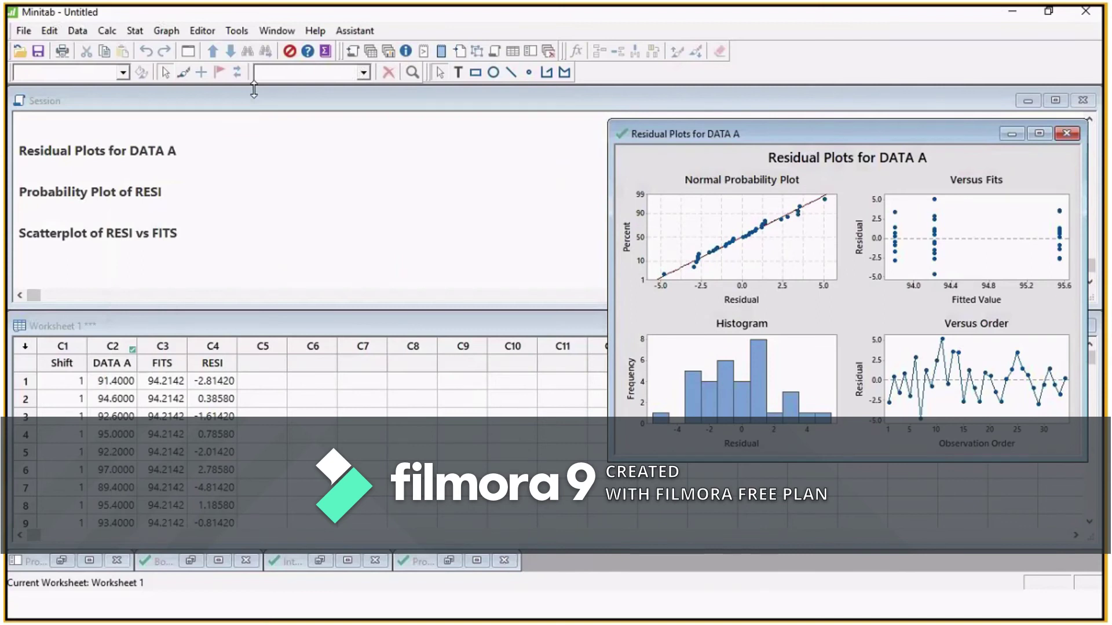
- Create a linear fitted line plot with RESI as response and FITS as predictor, and minimize the graph
{"action": "left_click", "coordinate": [167, 31]}
{"action": "mouse_move", "coordinate": [135, 30]}
{"action": "mouse_move", "coordinate": [173, 68]}
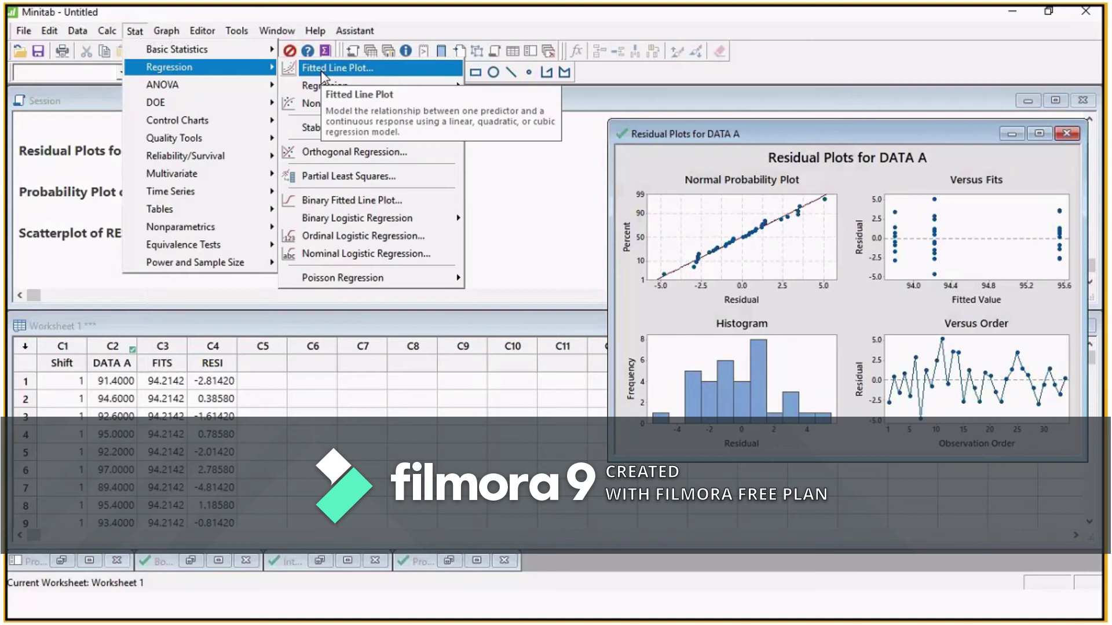
{"action": "left_click", "coordinate": [367, 68]}
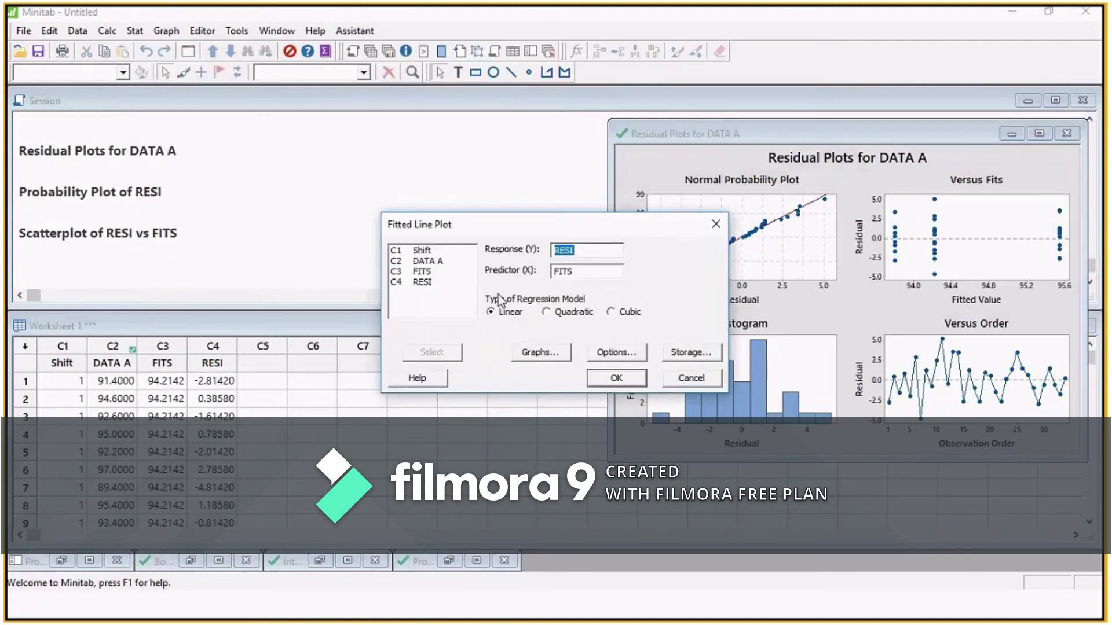
{"action": "left_click", "coordinate": [594, 271]}
{"action": "left_click", "coordinate": [637, 379]}
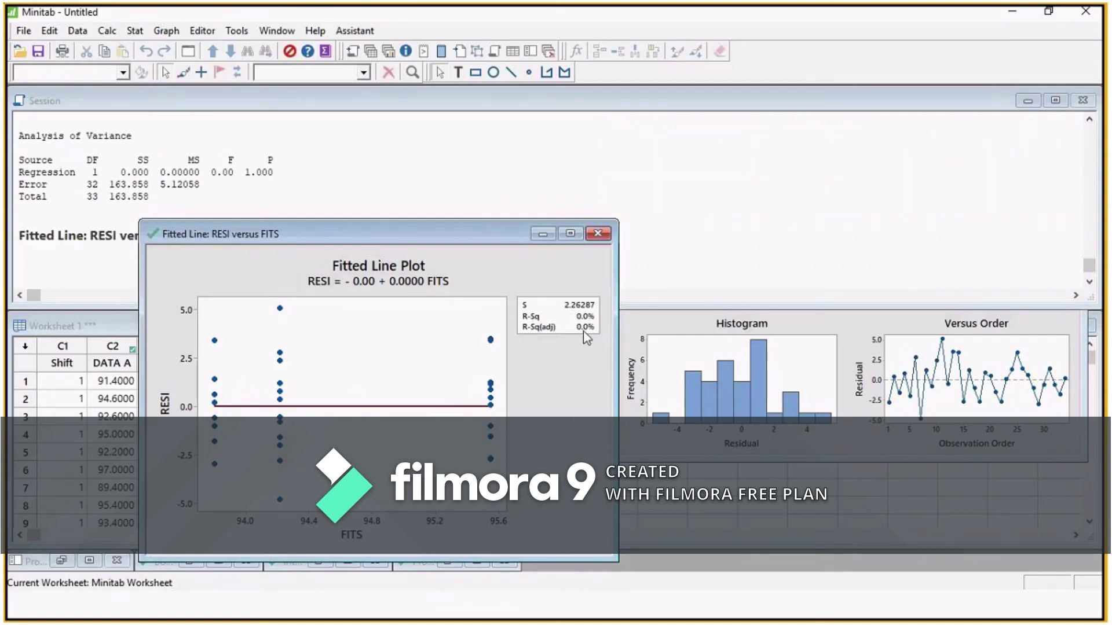
{"action": "left_click", "coordinate": [542, 234]}
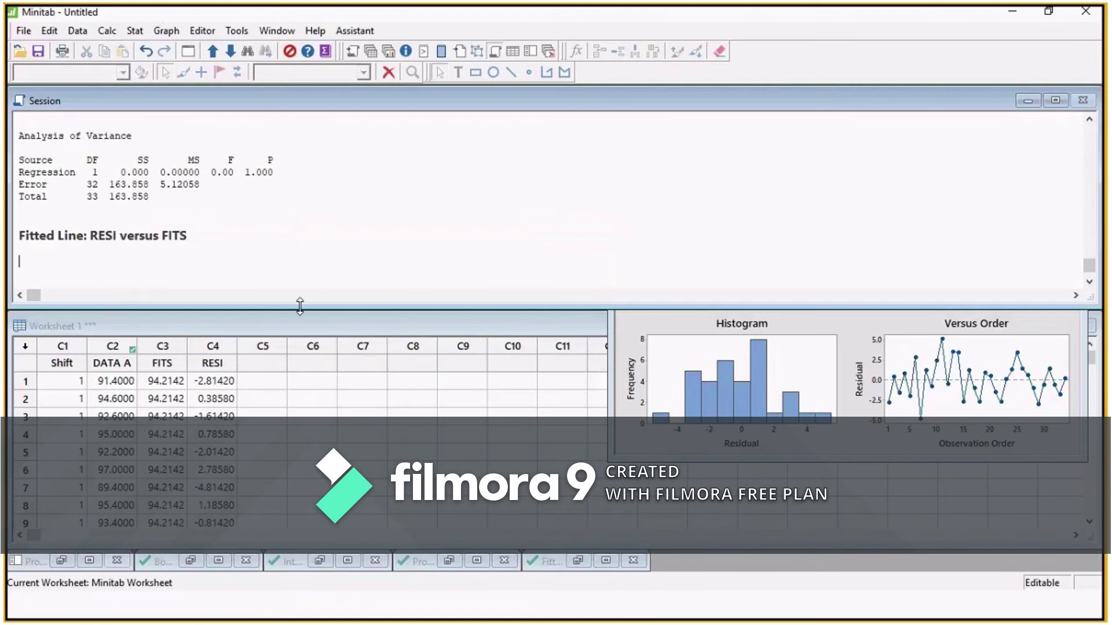
- Enlarge the session output and examine the regression equation and Analysis of Variance table for RESI versus FITS
{"action": "left_click_drag", "start_coordinate": [311, 313], "coordinate": [359, 352]}
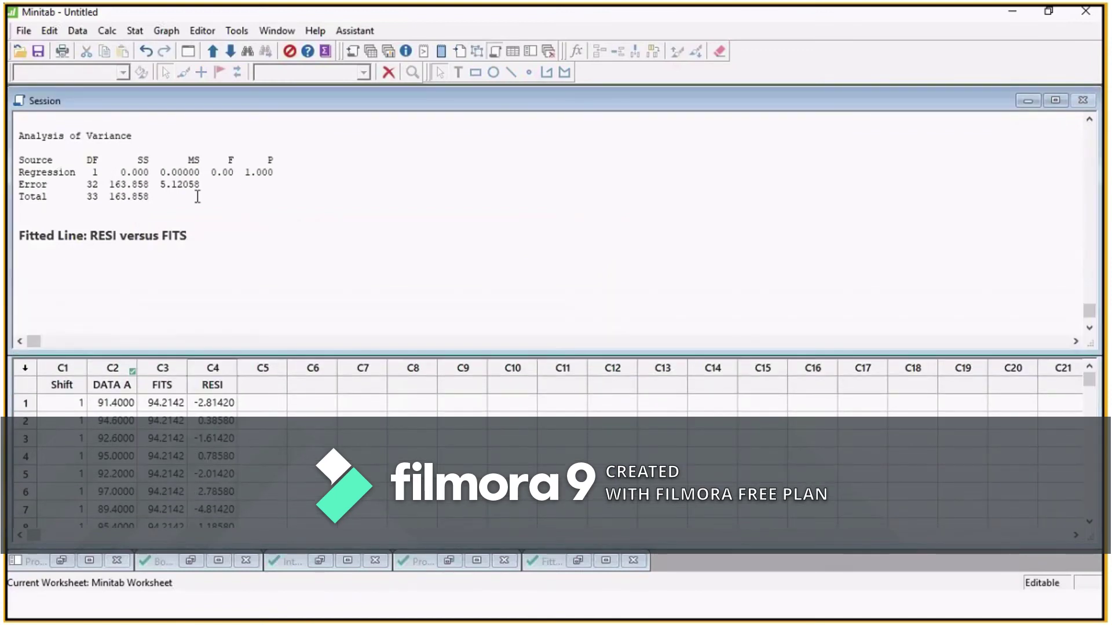
{"action": "left_click", "coordinate": [268, 196]}
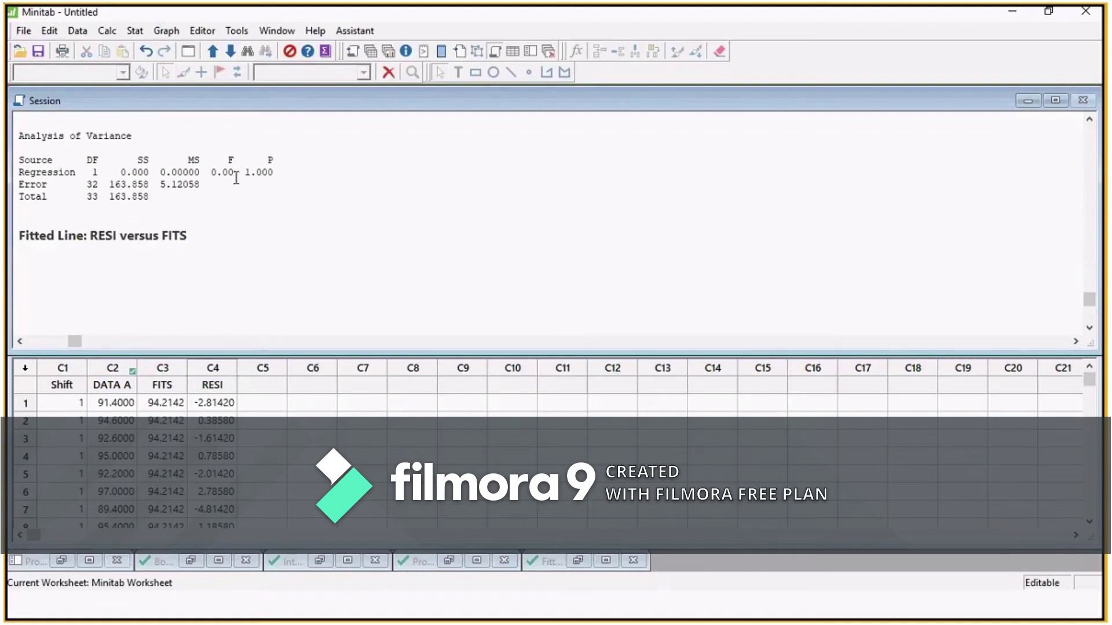
{"action": "left_click_drag", "start_coordinate": [244, 173], "coordinate": [268, 173]}
{"action": "key", "text": "Up"}
{"action": "key", "text": "Up"}
{"action": "key", "text": "Up"}
{"action": "key", "text": "Up"}
{"action": "key", "text": "Up"}
{"action": "key", "text": "Up"}
{"action": "key", "text": "Up"}
{"action": "key", "text": "Up"}
{"action": "key", "text": "Up"}
{"action": "key", "text": "Up"}
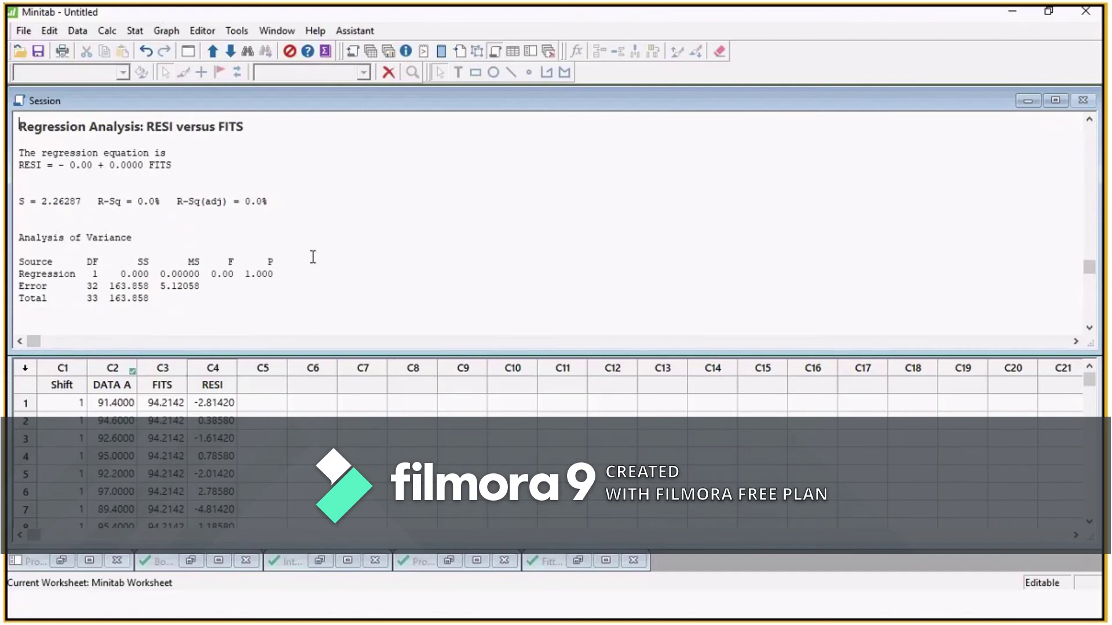
{"action": "key", "text": "Up"}
{"action": "key", "text": "Up"}
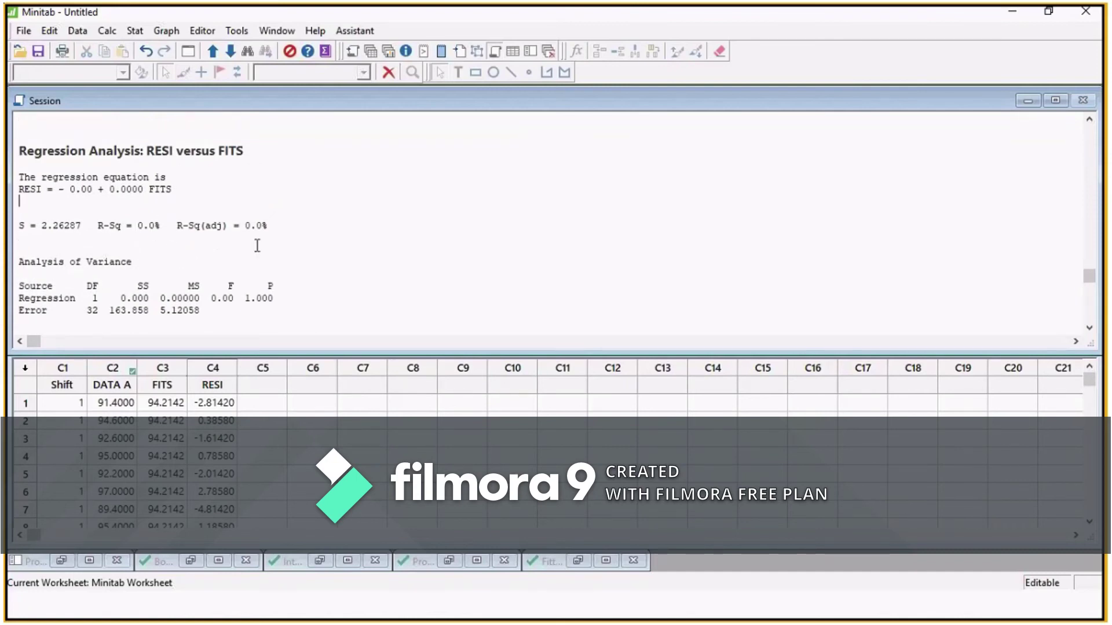
{"action": "key", "text": "Down"}
{"action": "key", "text": "Down"}
{"action": "key", "text": "Down"}
{"action": "key", "text": "Down"}
{"action": "key", "text": "Down"}
{"action": "key", "text": "Down"}
{"action": "key", "text": "Down"}
{"action": "key", "text": "Down"}
{"action": "key", "text": "Down"}
{"action": "key", "text": "Down"}
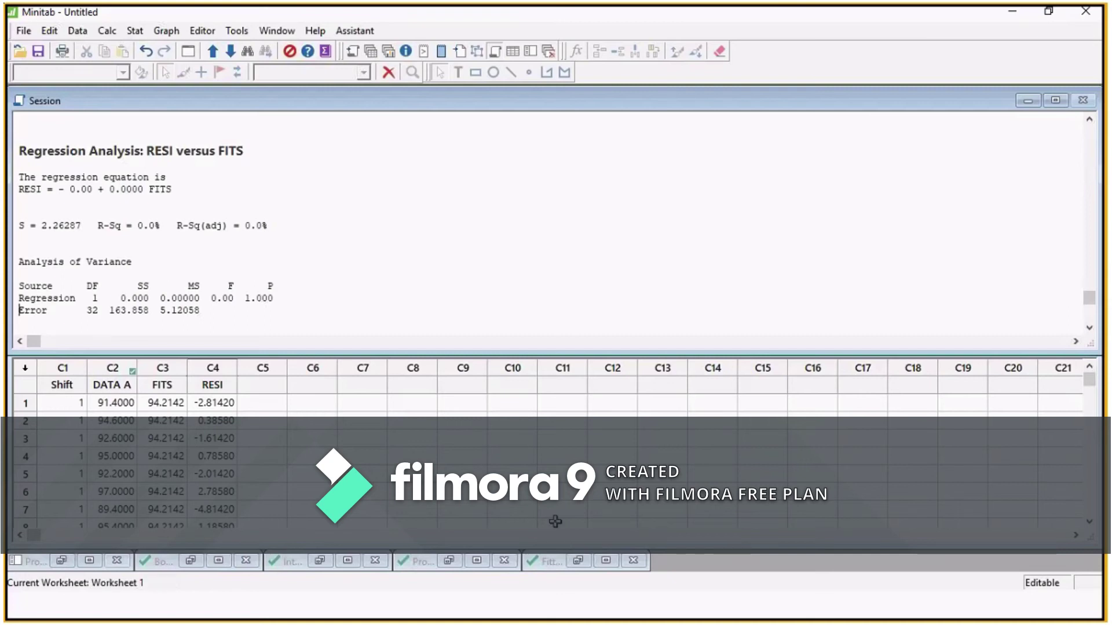
- Close the fitted line plot without saving it, and restore the probability plot of RESI for a brief look before minimizing it
{"action": "left_click", "coordinate": [578, 560]}
{"action": "left_click", "coordinate": [598, 234]}
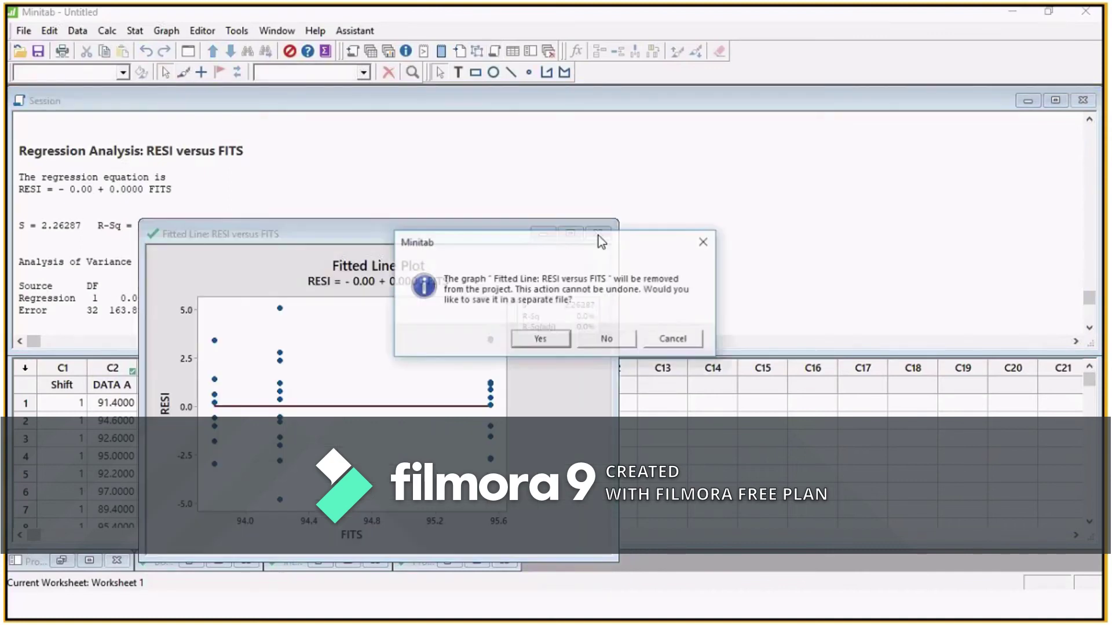
{"action": "left_click", "coordinate": [608, 340]}
{"action": "left_click", "coordinate": [459, 563]}
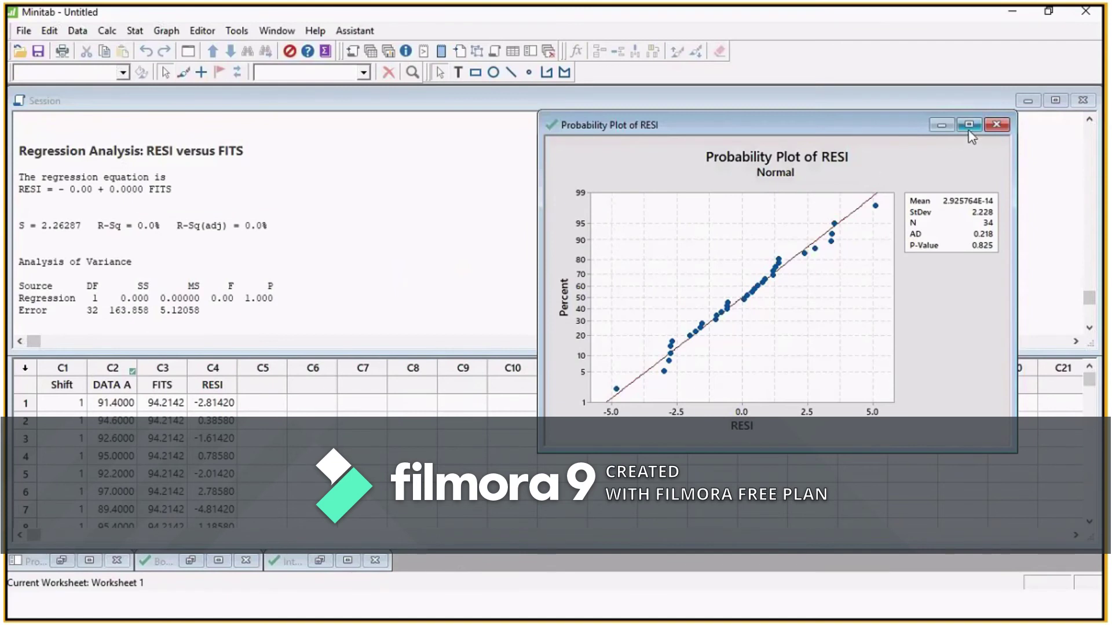
{"action": "left_click", "coordinate": [939, 126]}
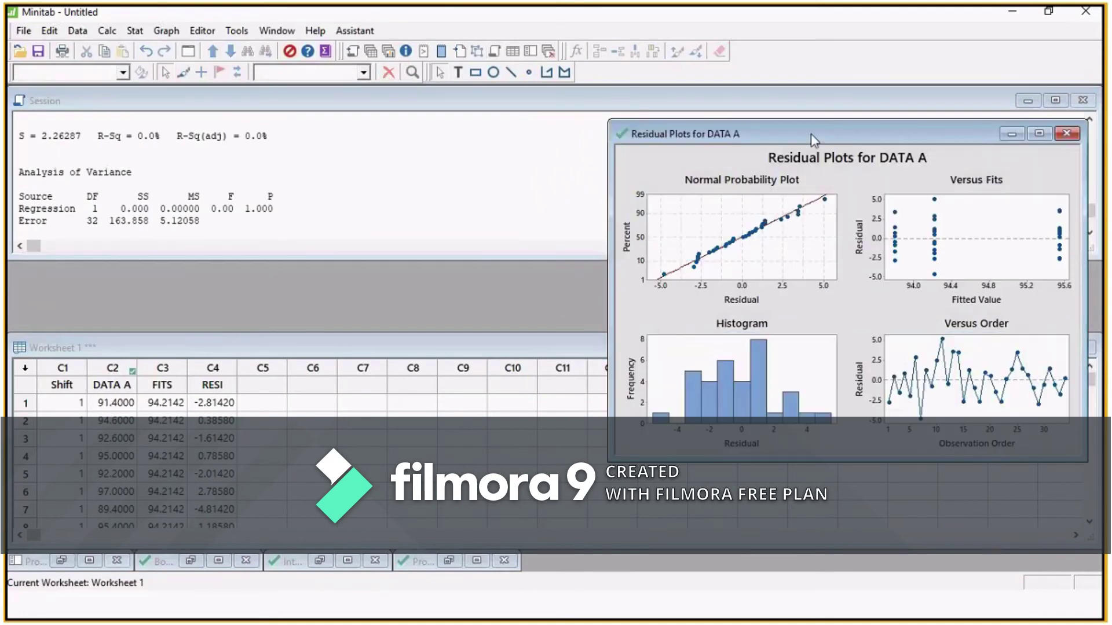
- Move and enlarge the residual plots for DATA A to examine the Versus Order plot
{"action": "left_click_drag", "start_coordinate": [811, 133], "coordinate": [400, 101]}
{"action": "left_click", "coordinate": [584, 180]}
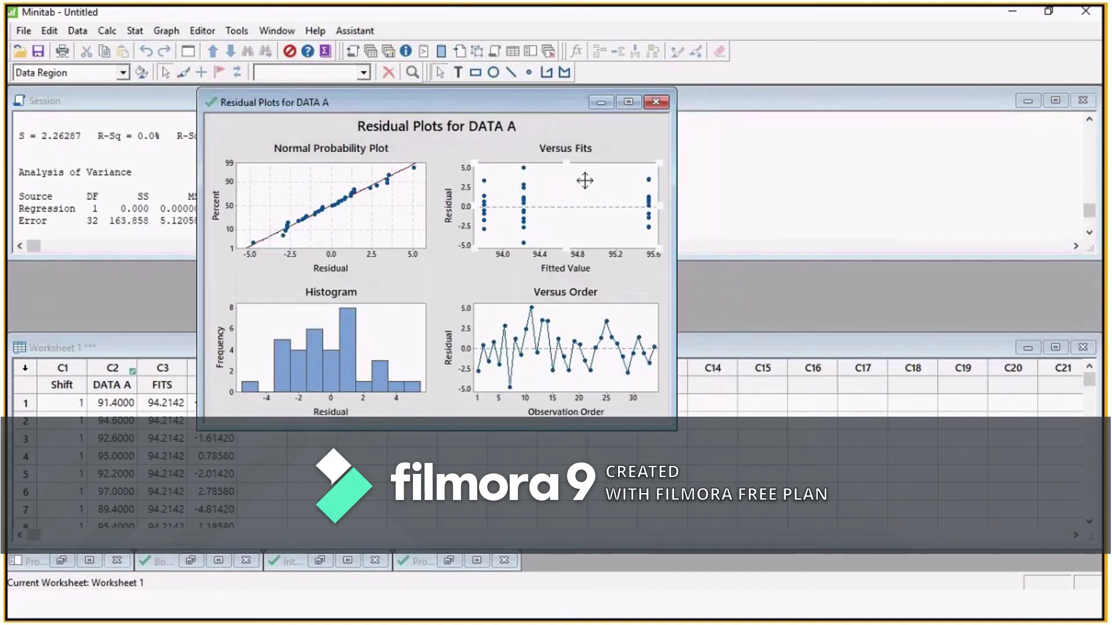
{"action": "left_click", "coordinate": [634, 287]}
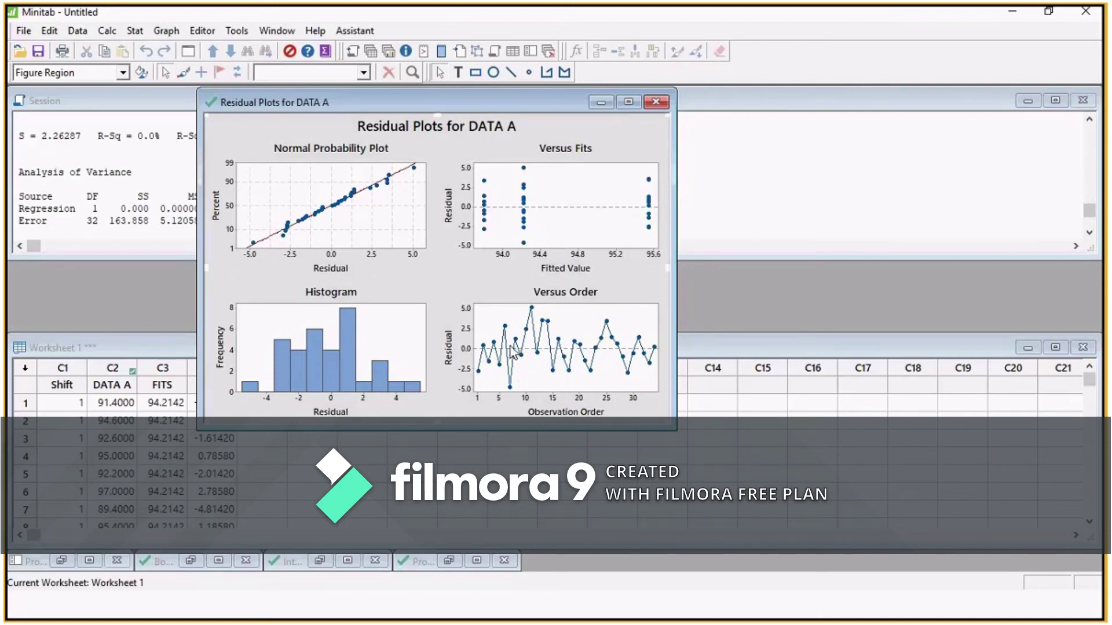
{"action": "left_click_drag", "start_coordinate": [675, 429], "coordinate": [818, 529]}
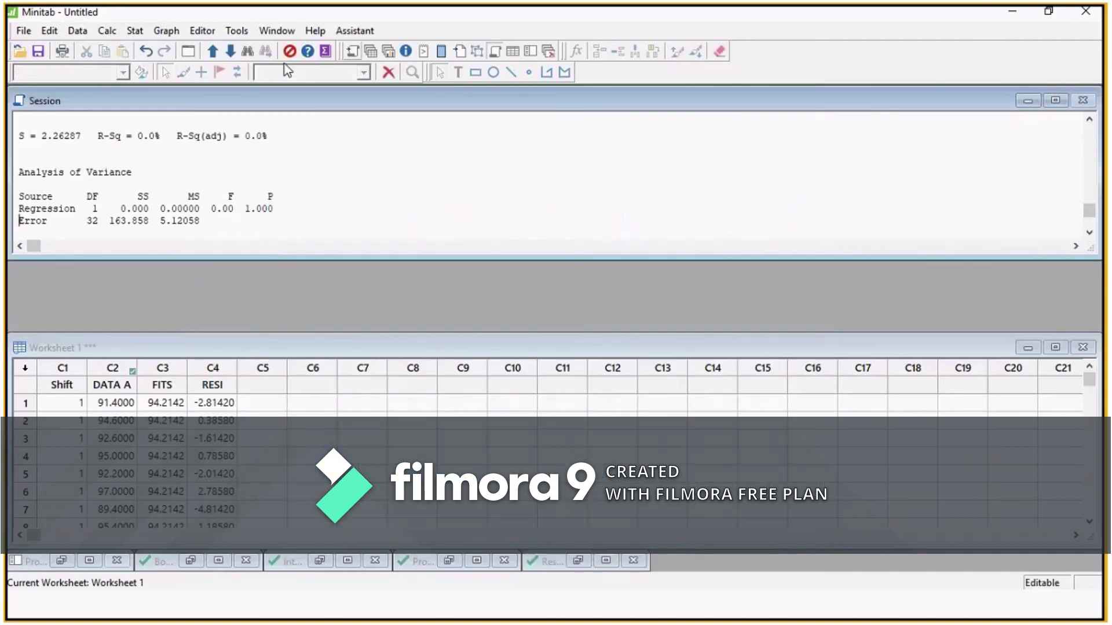
- Create a run chart of DATA A with a subgroup size of 1
{"action": "left_click", "coordinate": [168, 33]}
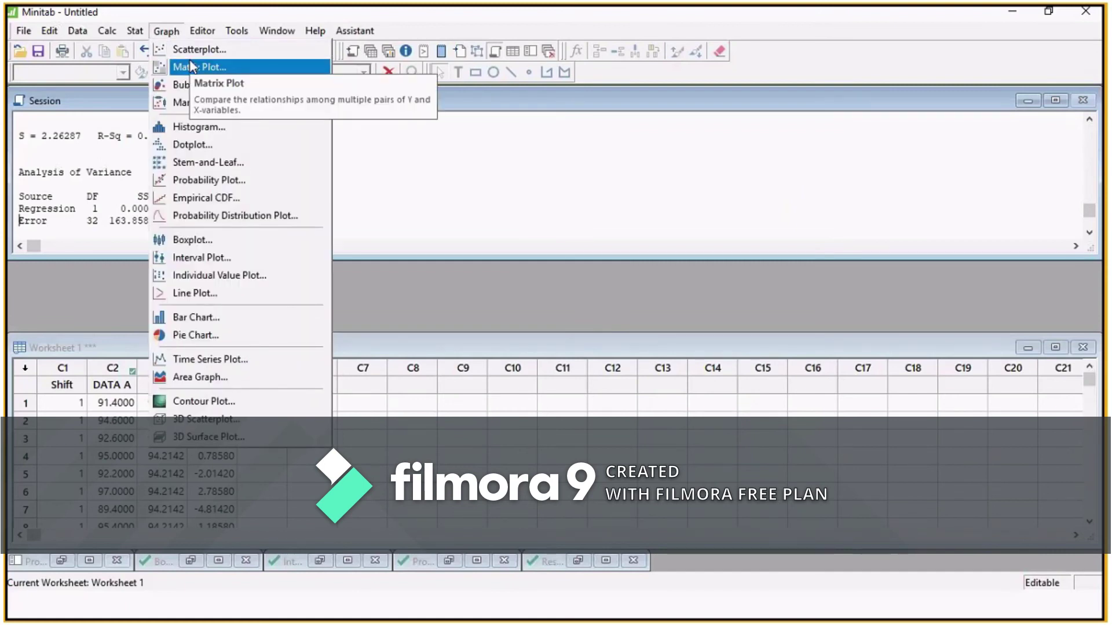
{"action": "mouse_move", "coordinate": [135, 31]}
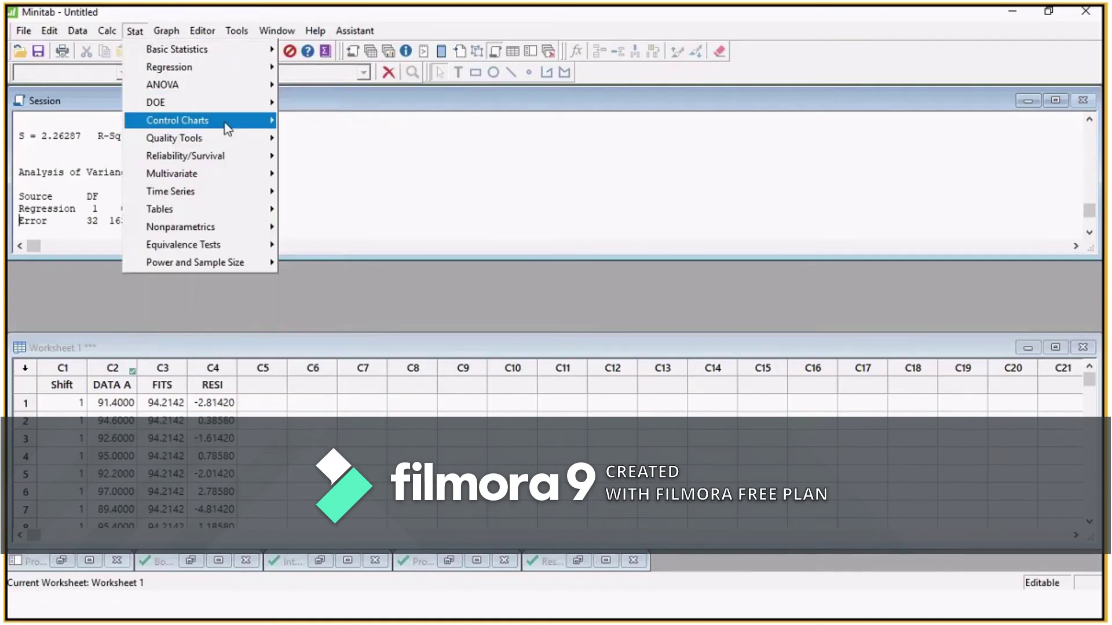
{"action": "mouse_move", "coordinate": [230, 120]}
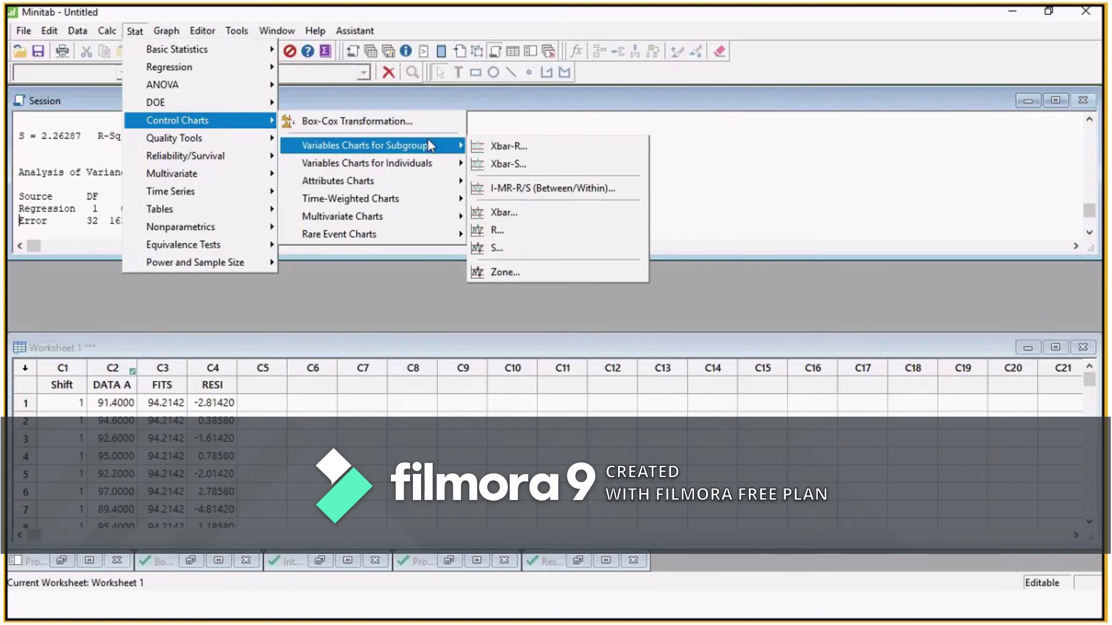
{"action": "mouse_move", "coordinate": [248, 137]}
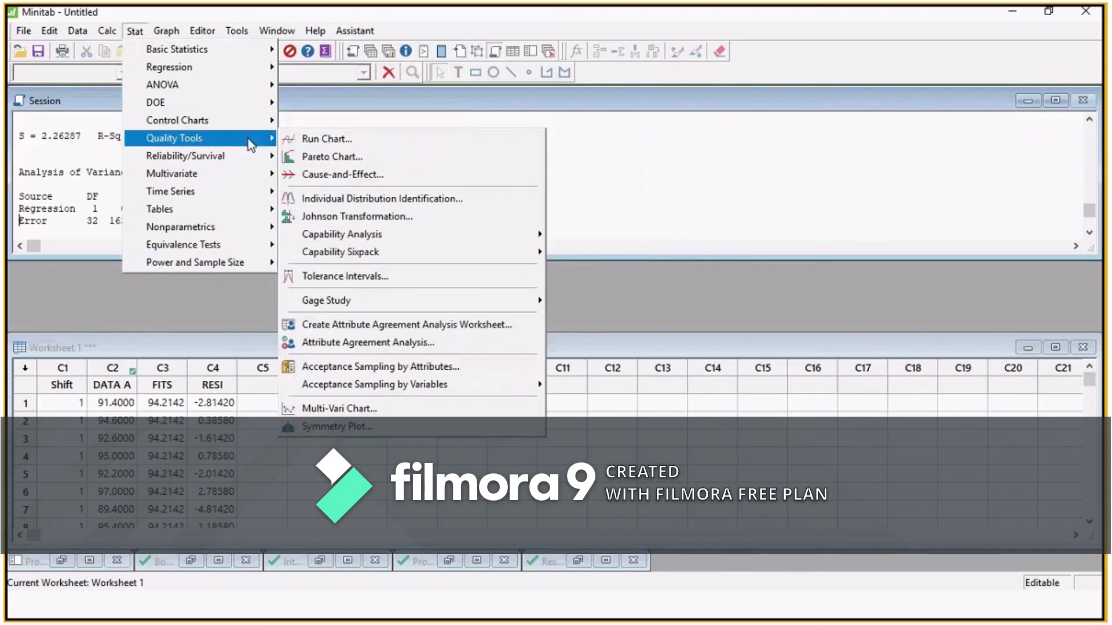
{"action": "left_click", "coordinate": [359, 142]}
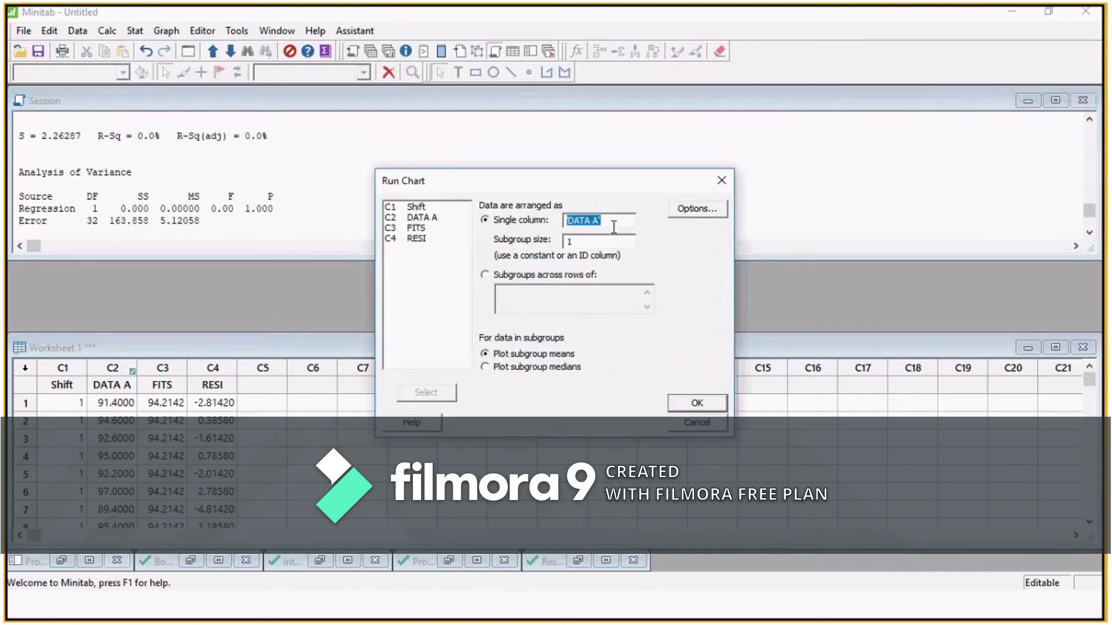
{"action": "key", "text": "Tab"}
{"action": "left_click", "coordinate": [696, 403]}
- Compare the run chart of DATA A side by side with the residual plots, and close the run chart without saving it
{"action": "left_click_drag", "start_coordinate": [492, 281], "coordinate": [216, 149]}
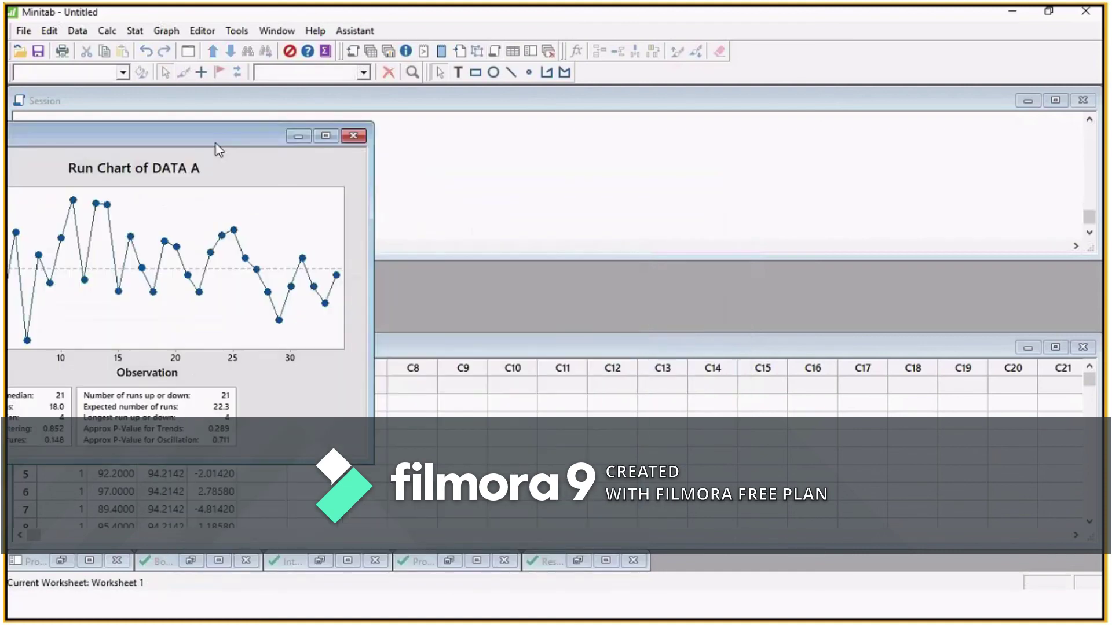
{"action": "left_click", "coordinate": [577, 562]}
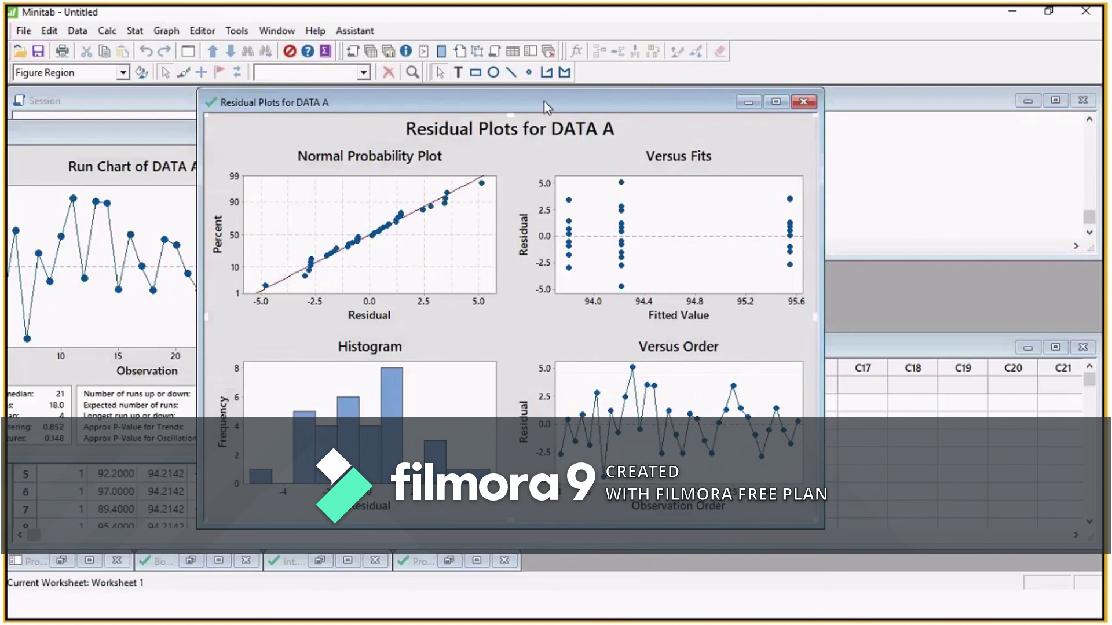
{"action": "left_click_drag", "start_coordinate": [542, 107], "coordinate": [749, 92]}
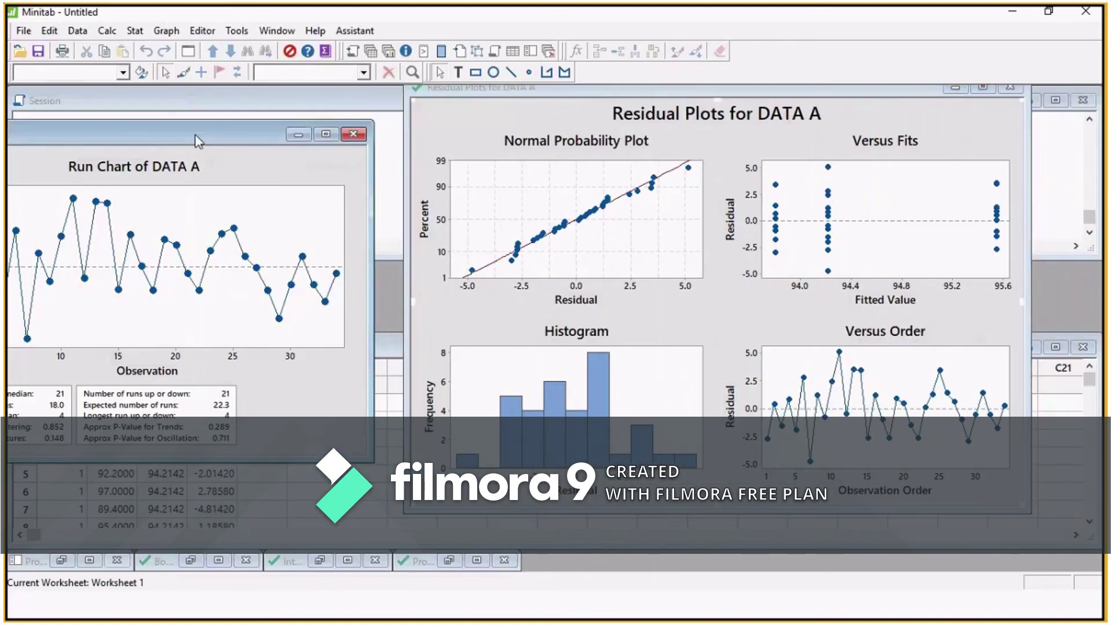
{"action": "left_click_drag", "start_coordinate": [200, 135], "coordinate": [338, 143]}
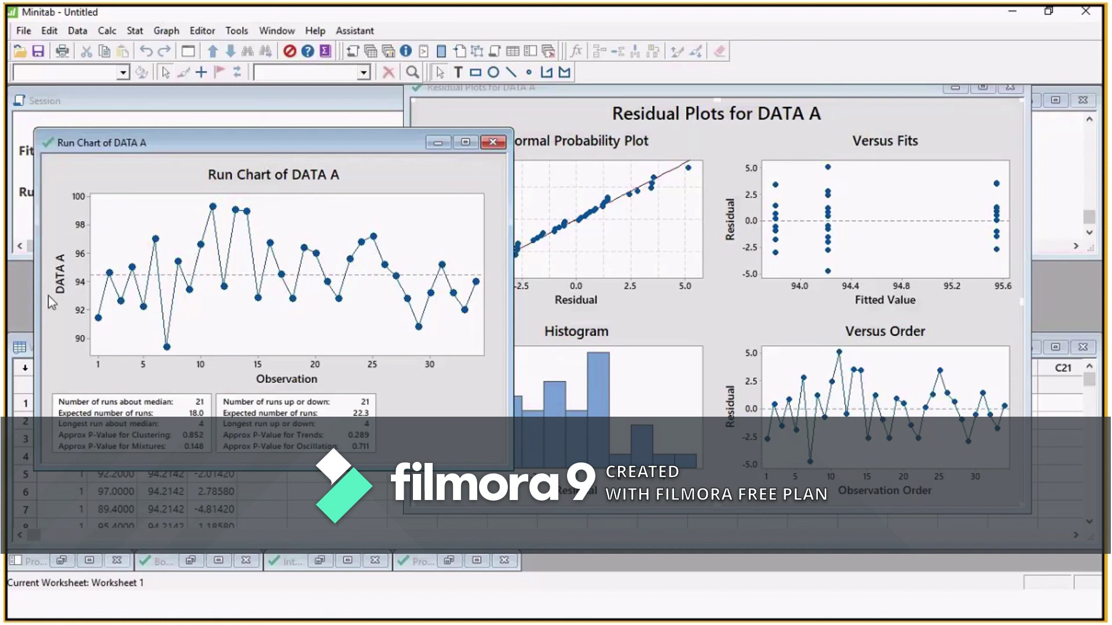
{"action": "left_click", "coordinate": [493, 143]}
{"action": "left_click", "coordinate": [611, 340]}
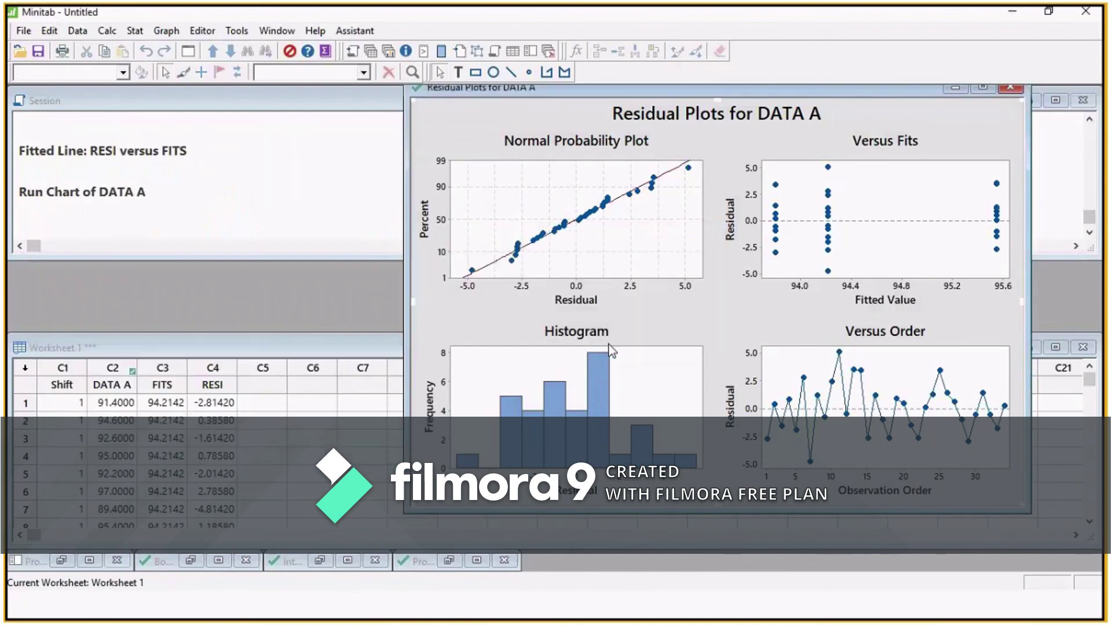
- Create a run chart of RESI with a subgroup size of 1, and compare it with the Versus Order plot before minimizing it
{"action": "key", "text": "ctrl+e"}
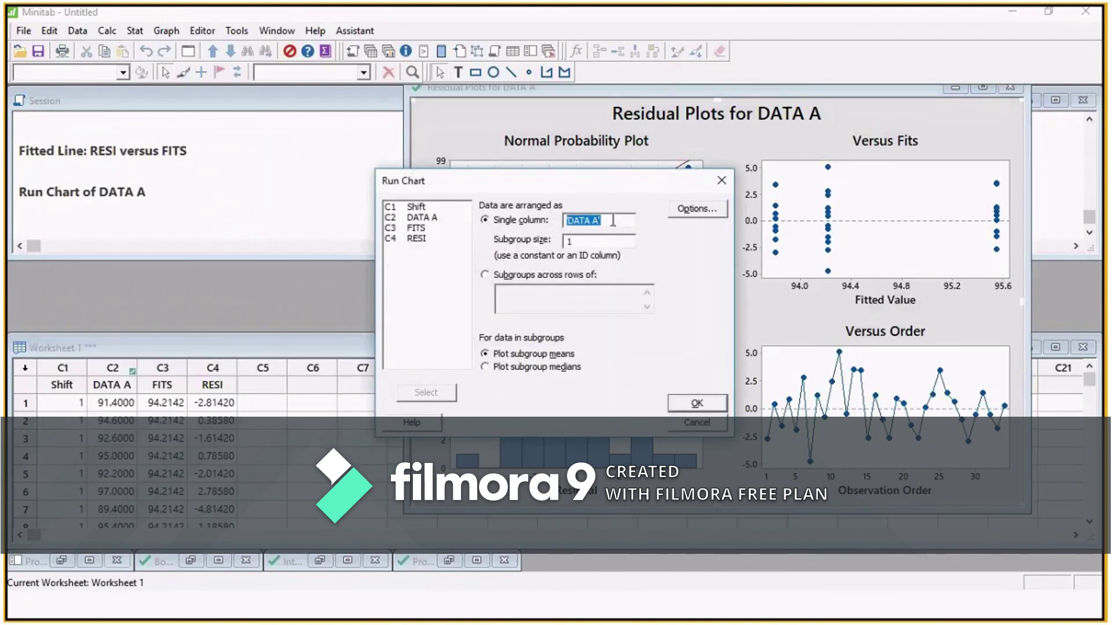
{"action": "double_click", "coordinate": [416, 238]}
{"action": "left_click", "coordinate": [676, 405]}
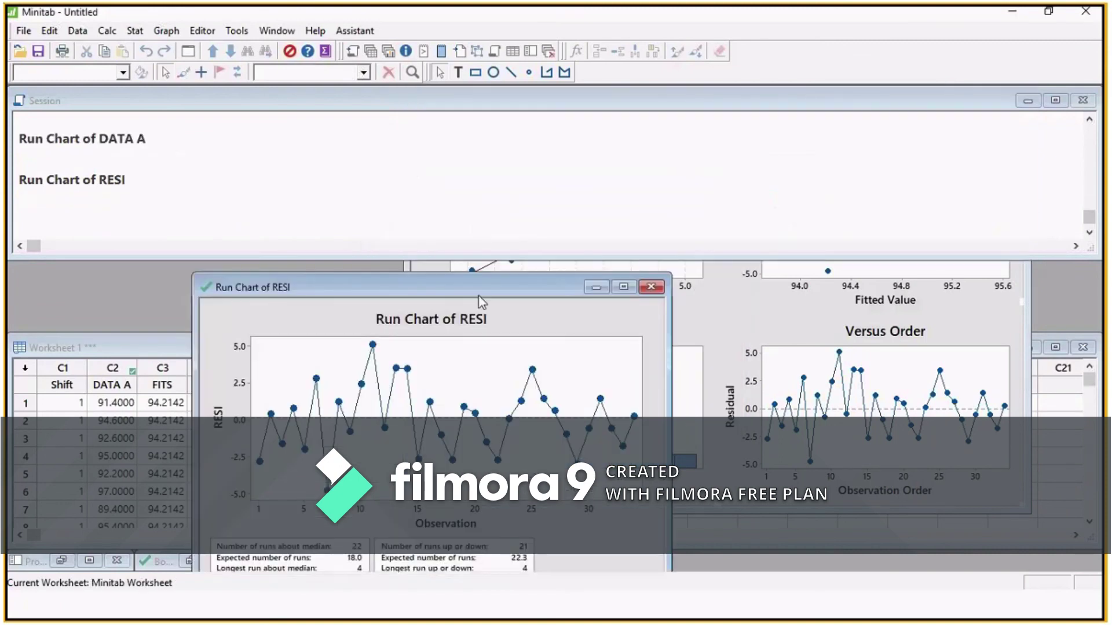
{"action": "left_click_drag", "start_coordinate": [475, 290], "coordinate": [439, 151]}
{"action": "left_click", "coordinate": [558, 333]}
{"action": "left_click", "coordinate": [306, 159]}
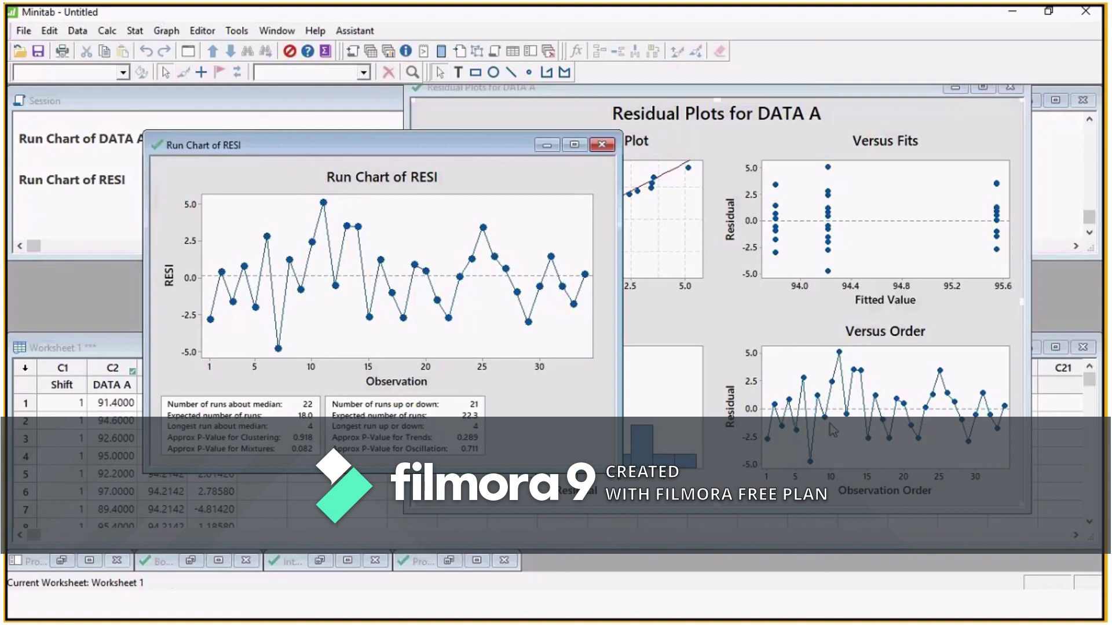
{"action": "left_click", "coordinate": [546, 146]}
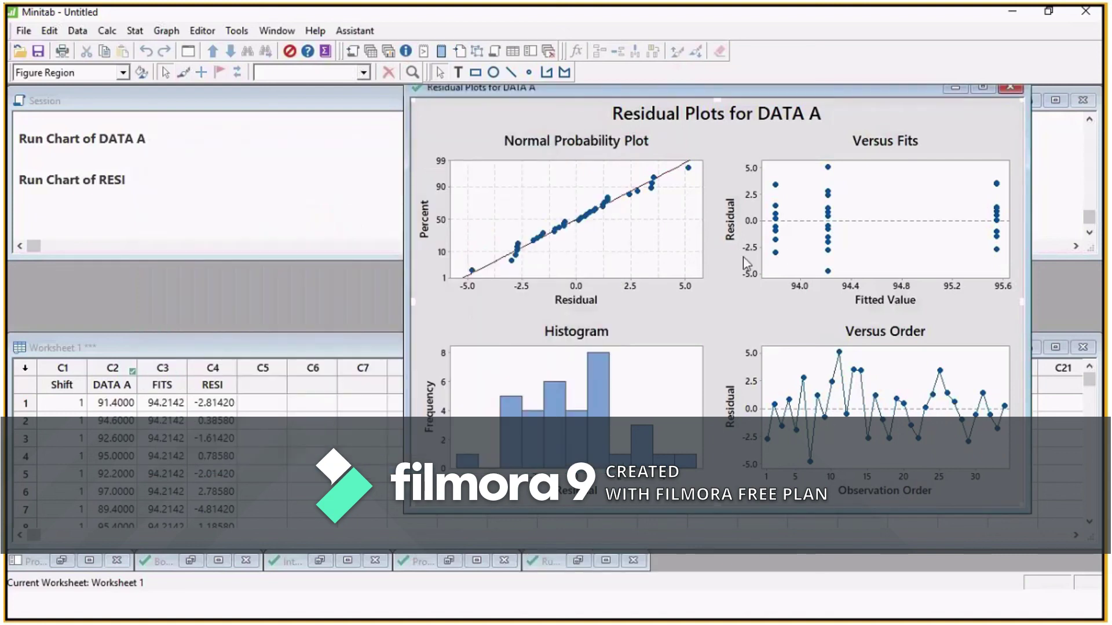
- Recenter the residual plots for DATA A for review, and maximize the boxplot of DATA A to examine the Shift 2 box
{"action": "left_click_drag", "start_coordinate": [708, 92], "coordinate": [545, 109]}
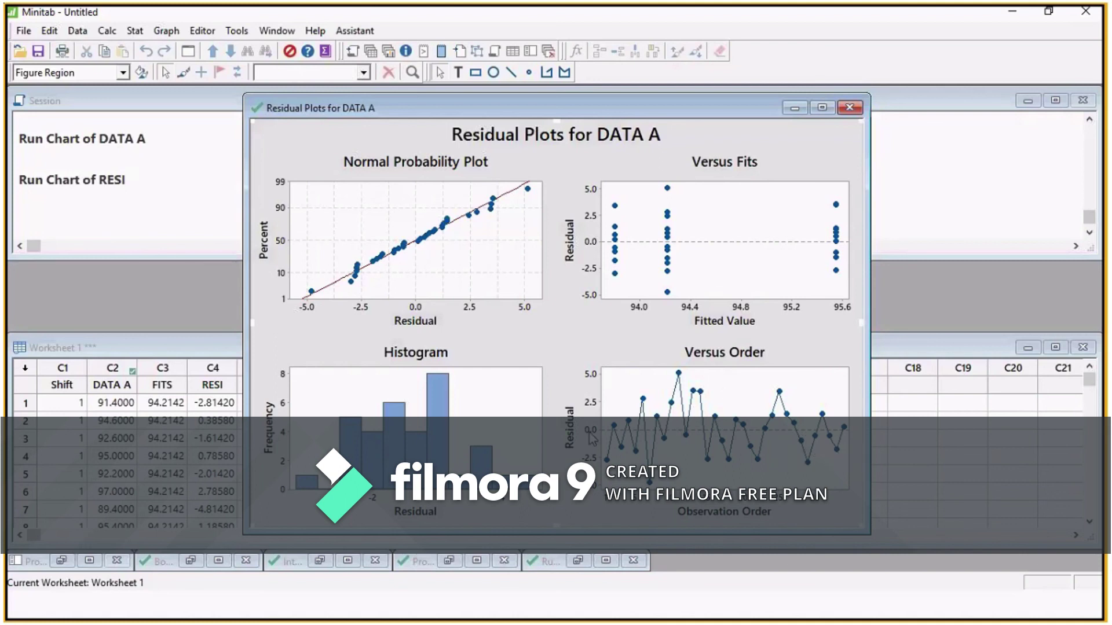
{"action": "mouse_move", "coordinate": [650, 498]}
{"action": "left_click", "coordinate": [211, 564]}
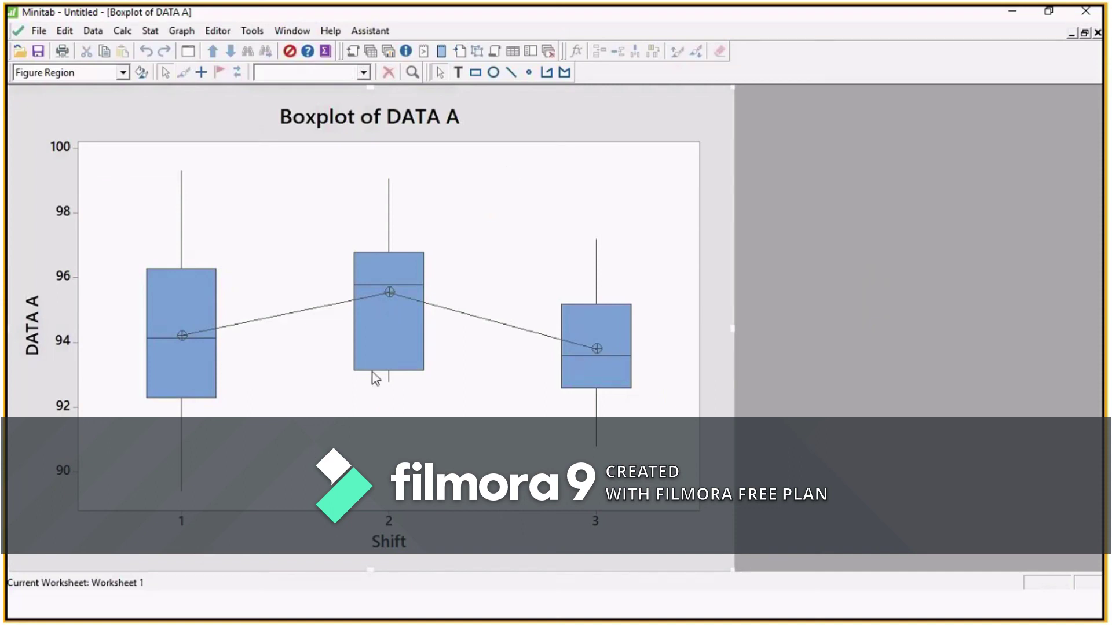
{"action": "mouse_move", "coordinate": [374, 377]}
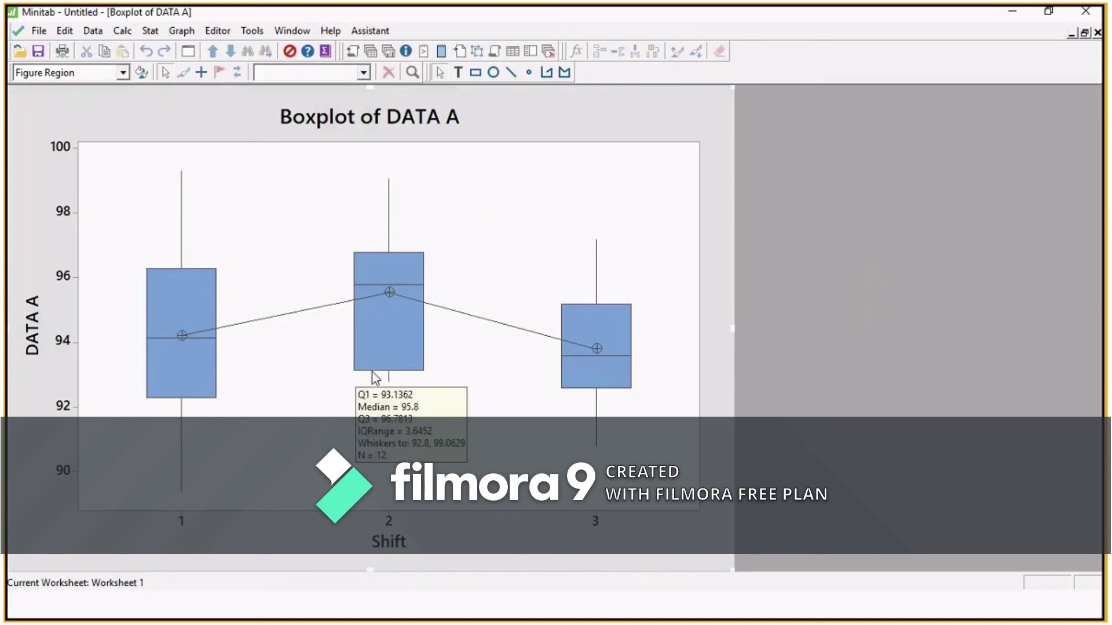